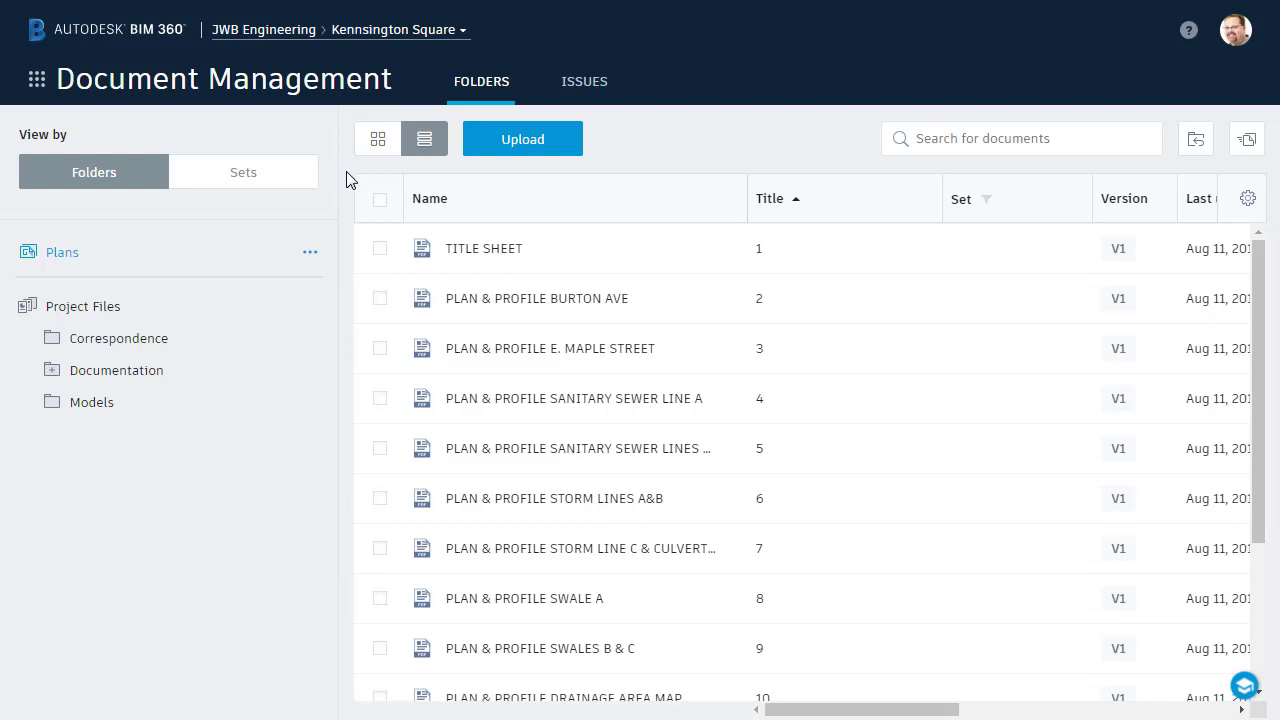
Open Kensington Square.iwm from the Models folder and tilt the site into a perspective view
{"action": "left_click", "coordinate": [121, 403]}
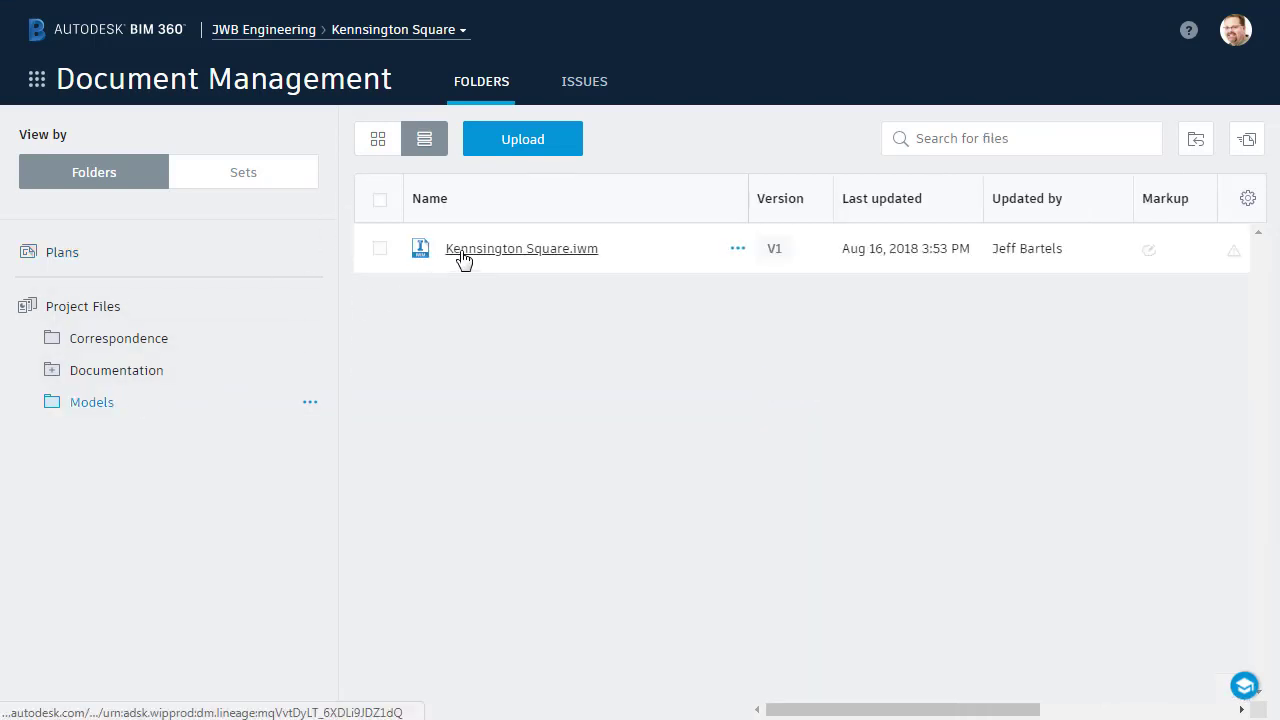
{"action": "left_click", "coordinate": [463, 250]}
{"action": "scroll", "coordinate": [605, 453], "scroll_direction": "up", "scroll_amount": 10}
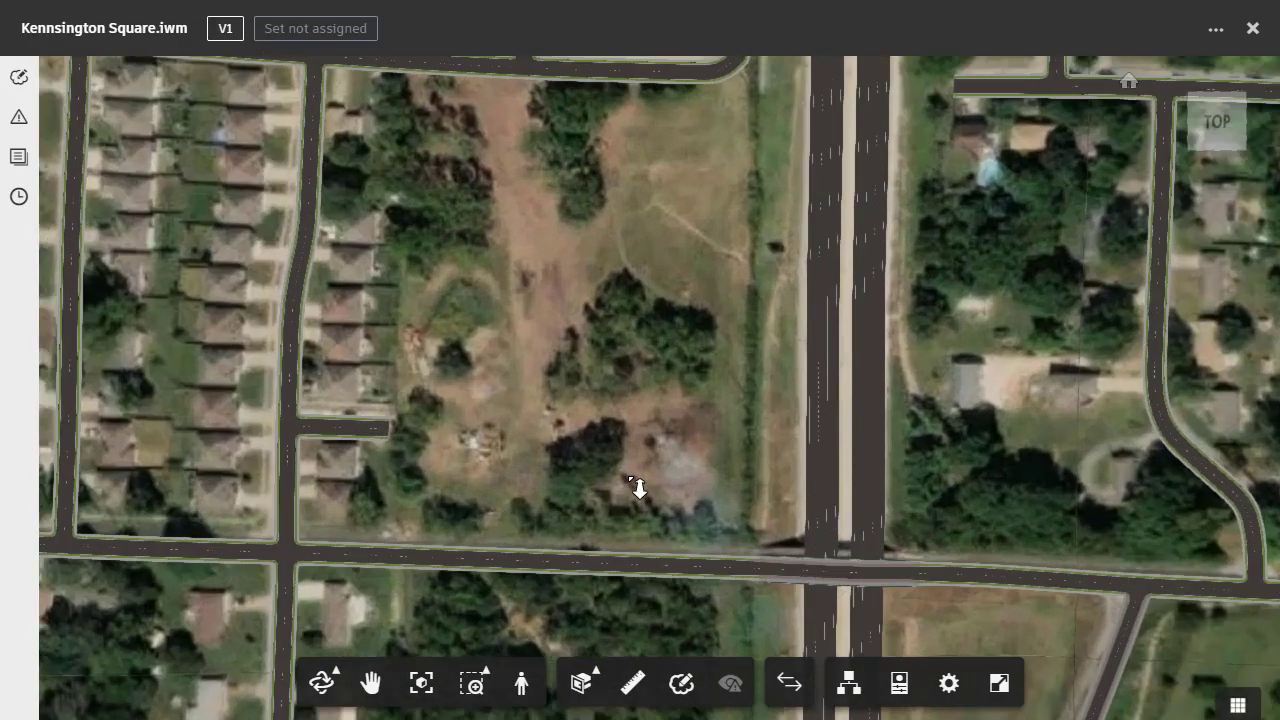
{"action": "scroll", "coordinate": [638, 488], "scroll_direction": "down", "scroll_amount": 2}
{"action": "middle_click_drag", "start_coordinate": [638, 488], "coordinate": [566, 400]}
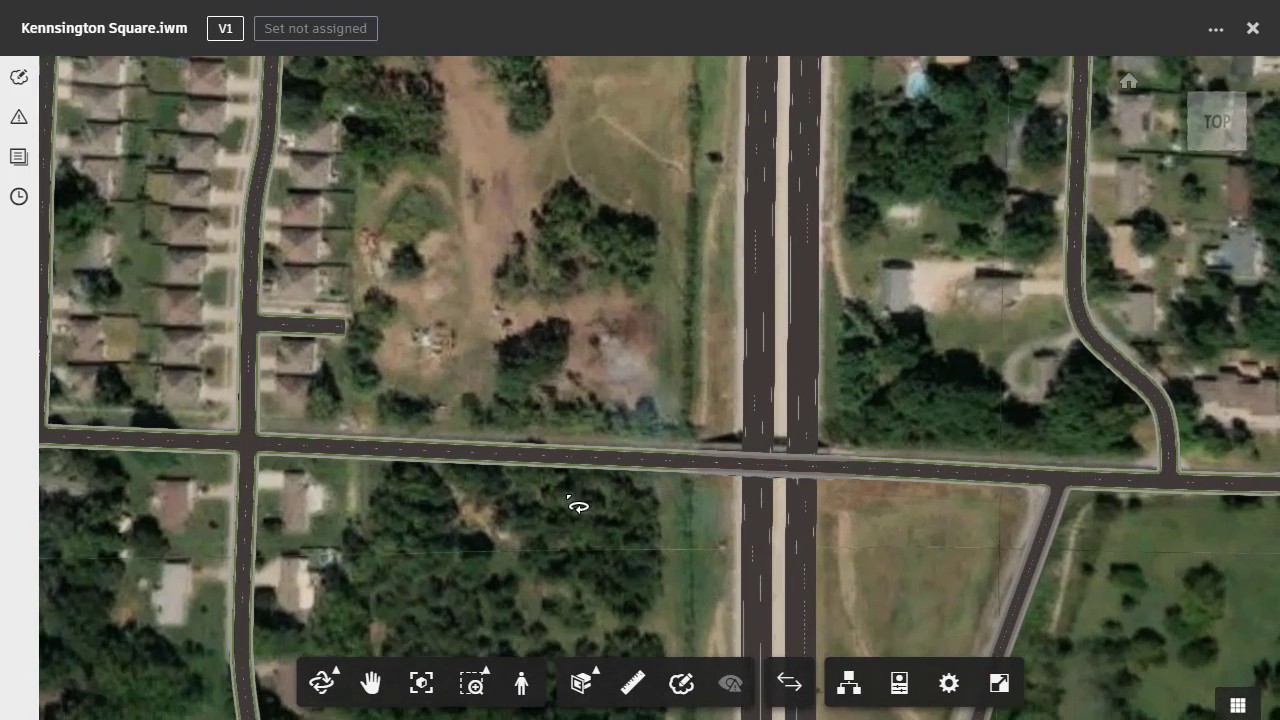
{"action": "left_click_drag", "start_coordinate": [577, 523], "coordinate": [607, 358]}
{"action": "middle_click_drag", "start_coordinate": [607, 358], "coordinate": [667, 438]}
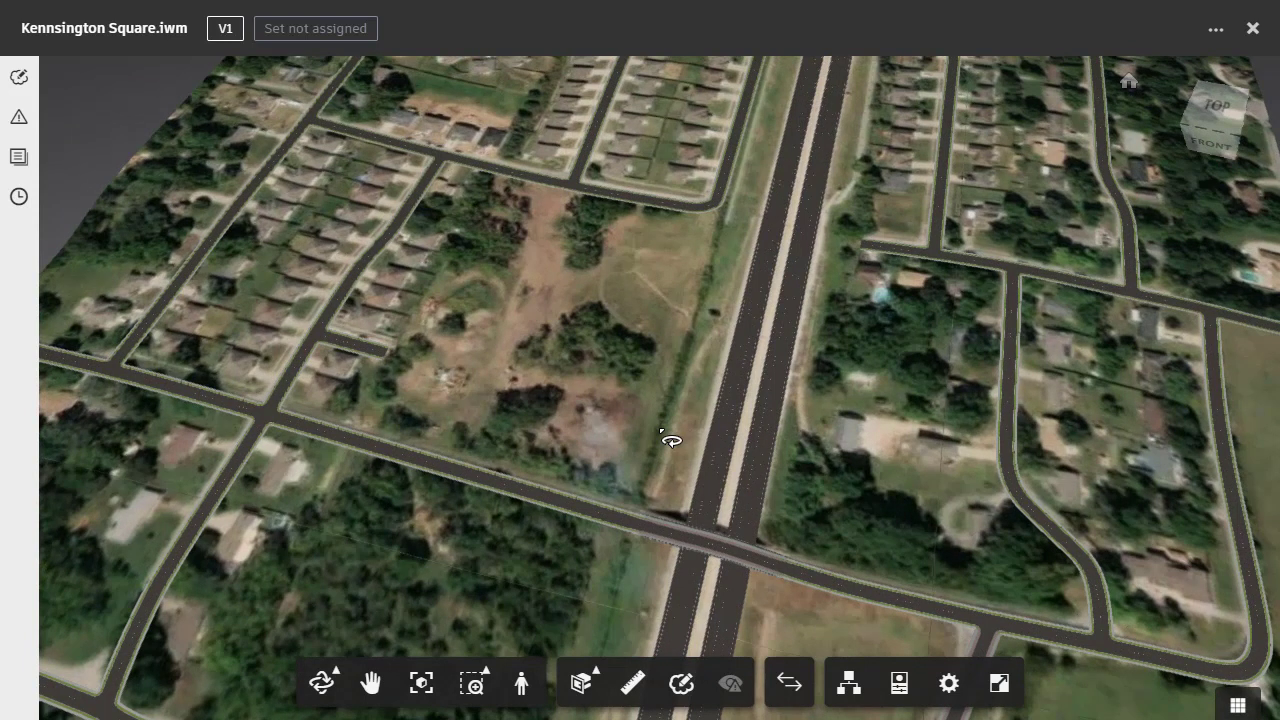
Start a new freehand markup on the model with the colour set to yellow
{"action": "left_click", "coordinate": [679, 686]}
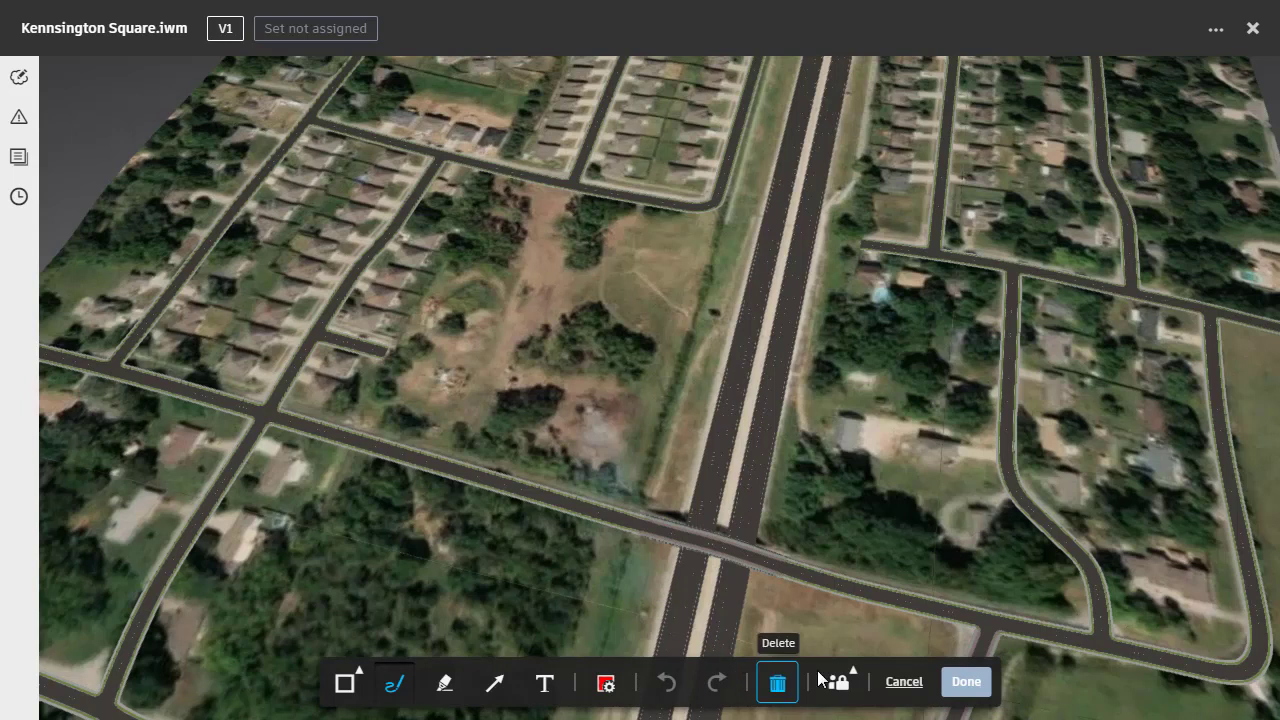
{"action": "left_click", "coordinate": [360, 680]}
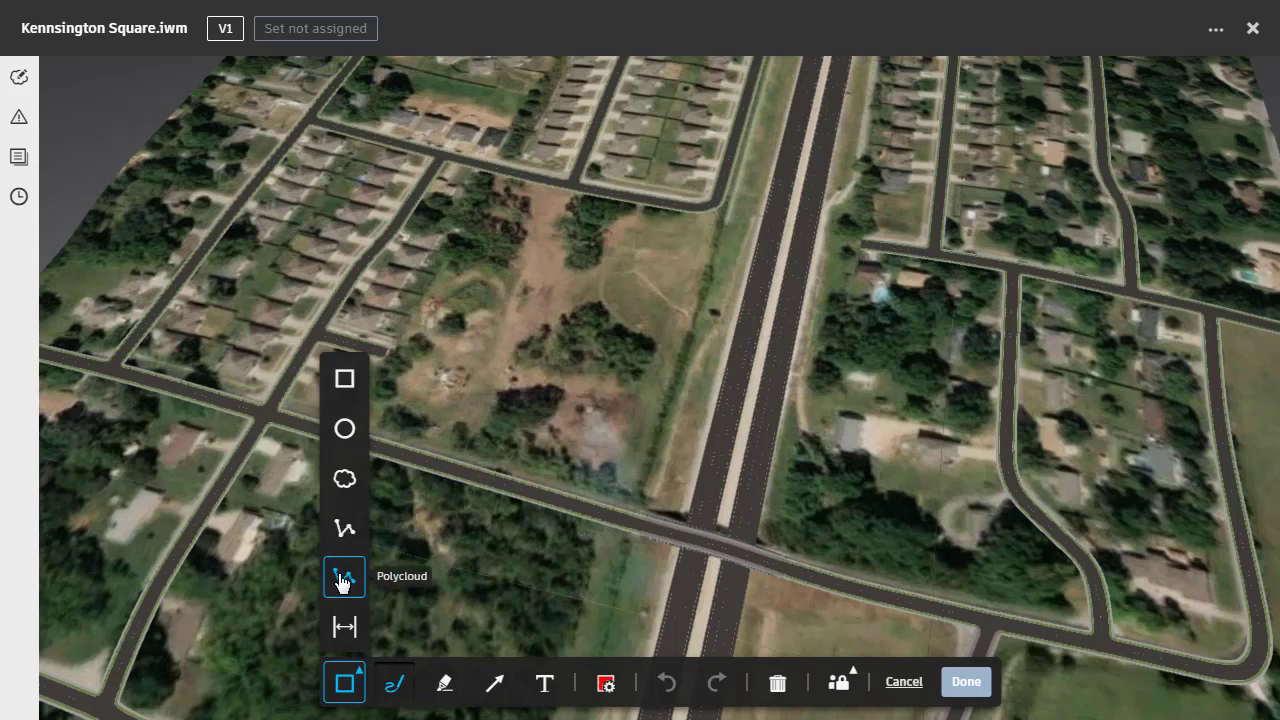
{"action": "left_click", "coordinate": [392, 684]}
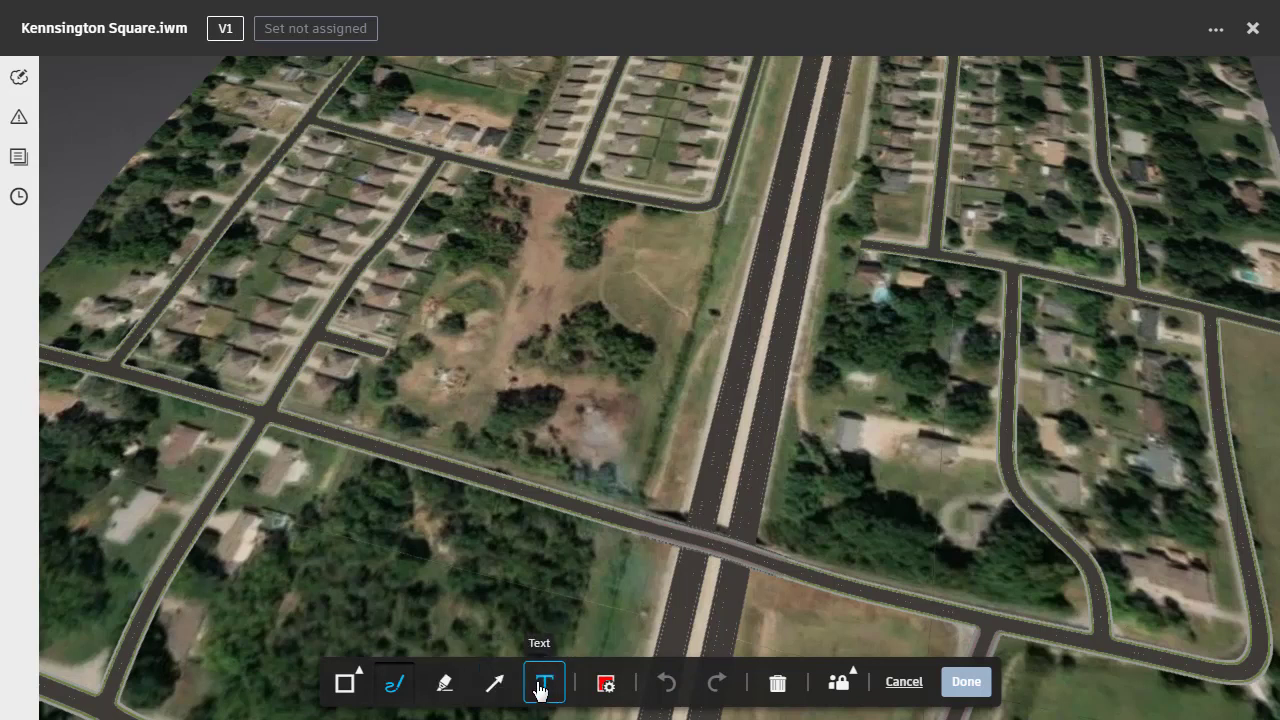
{"action": "left_click", "coordinate": [606, 686]}
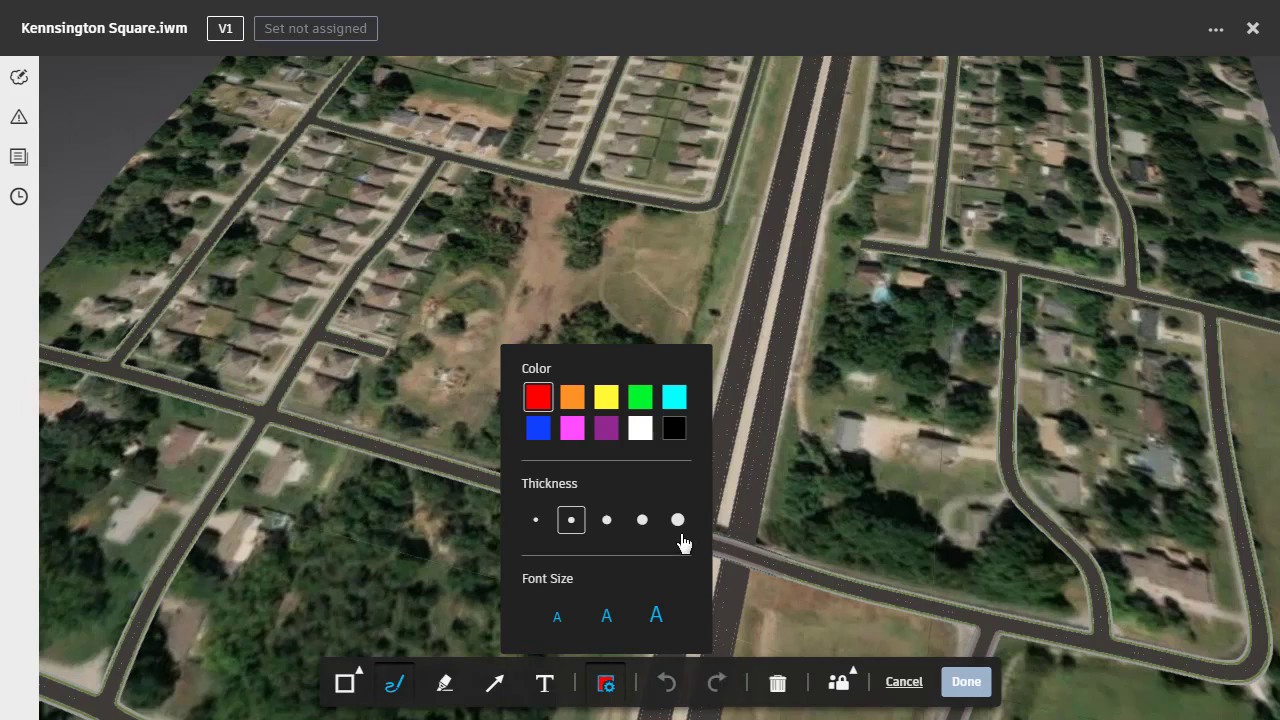
{"action": "left_click", "coordinate": [606, 400]}
{"action": "left_click", "coordinate": [605, 683]}
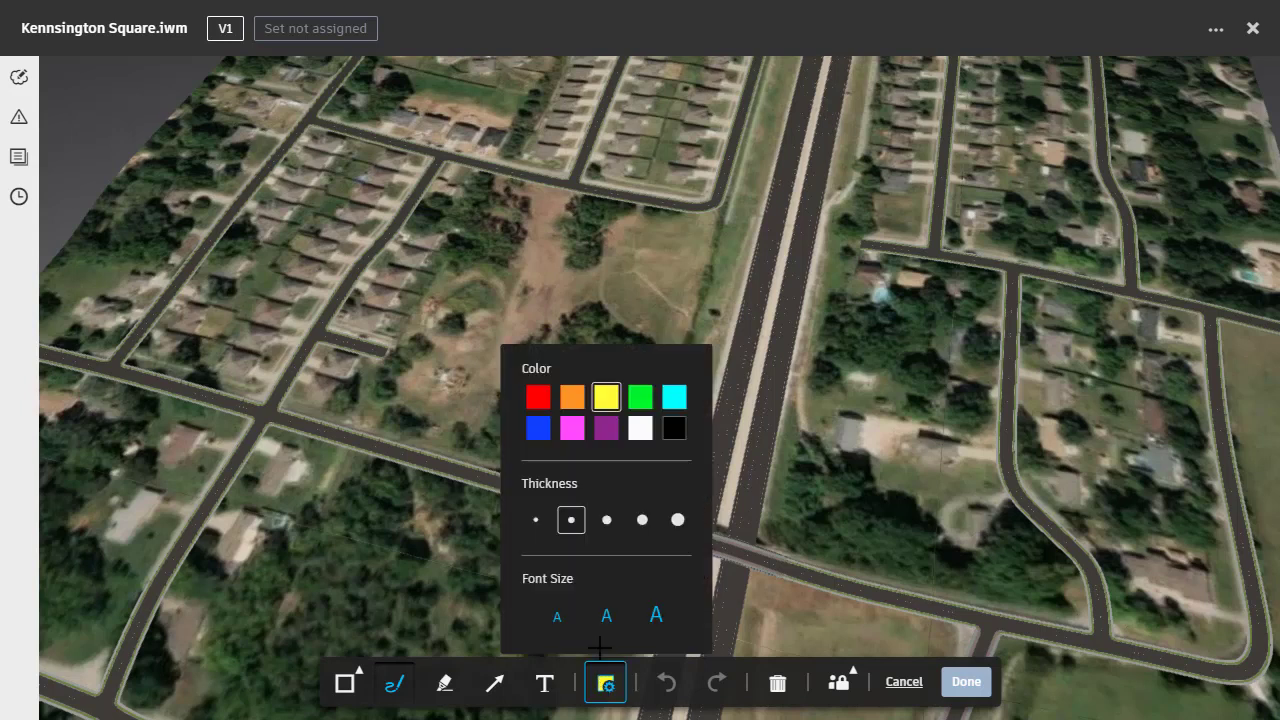
{"action": "left_click", "coordinate": [606, 519]}
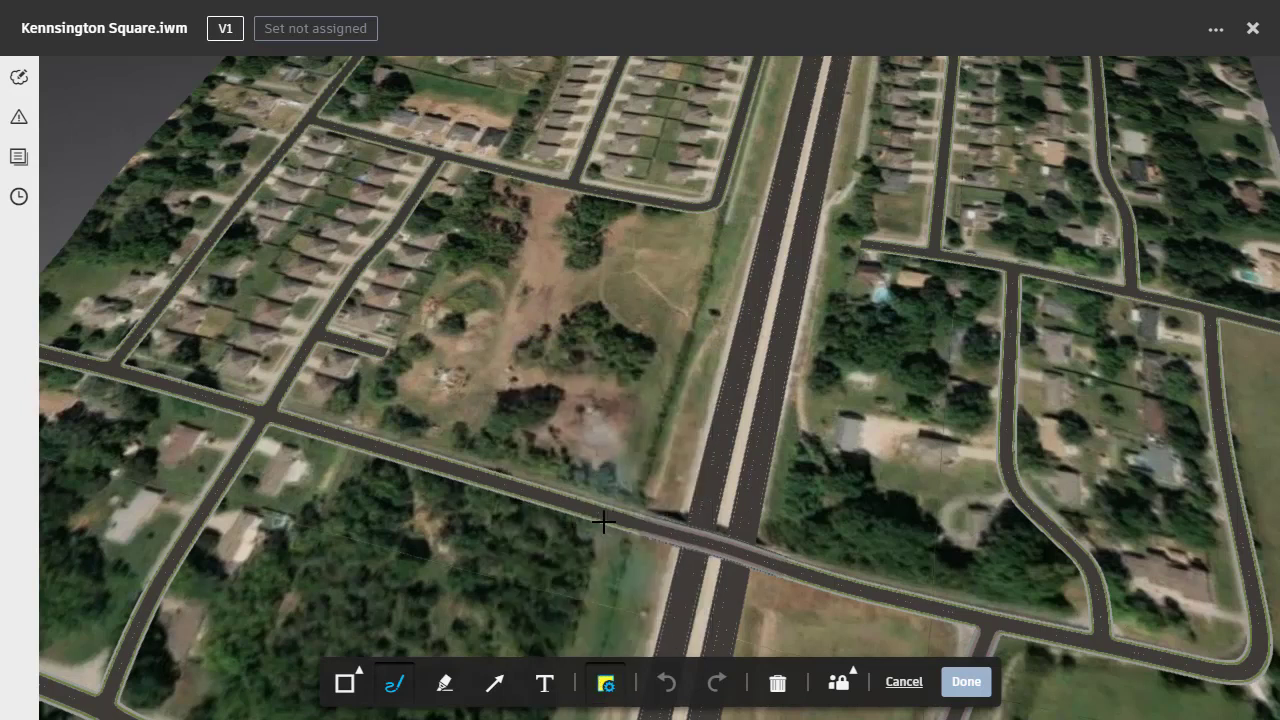
Switch to polycloud and outline the road corner by the highway with a yellow cloud
{"action": "left_click", "coordinate": [360, 680]}
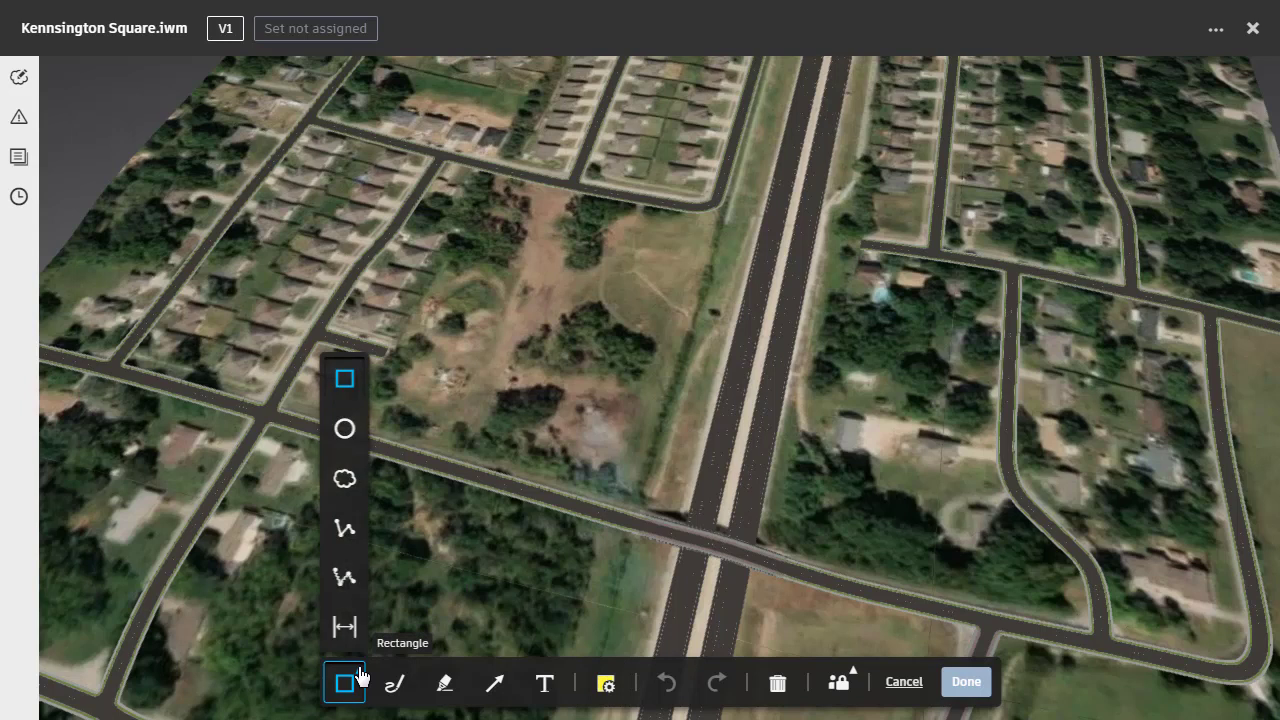
{"action": "left_click", "coordinate": [344, 580]}
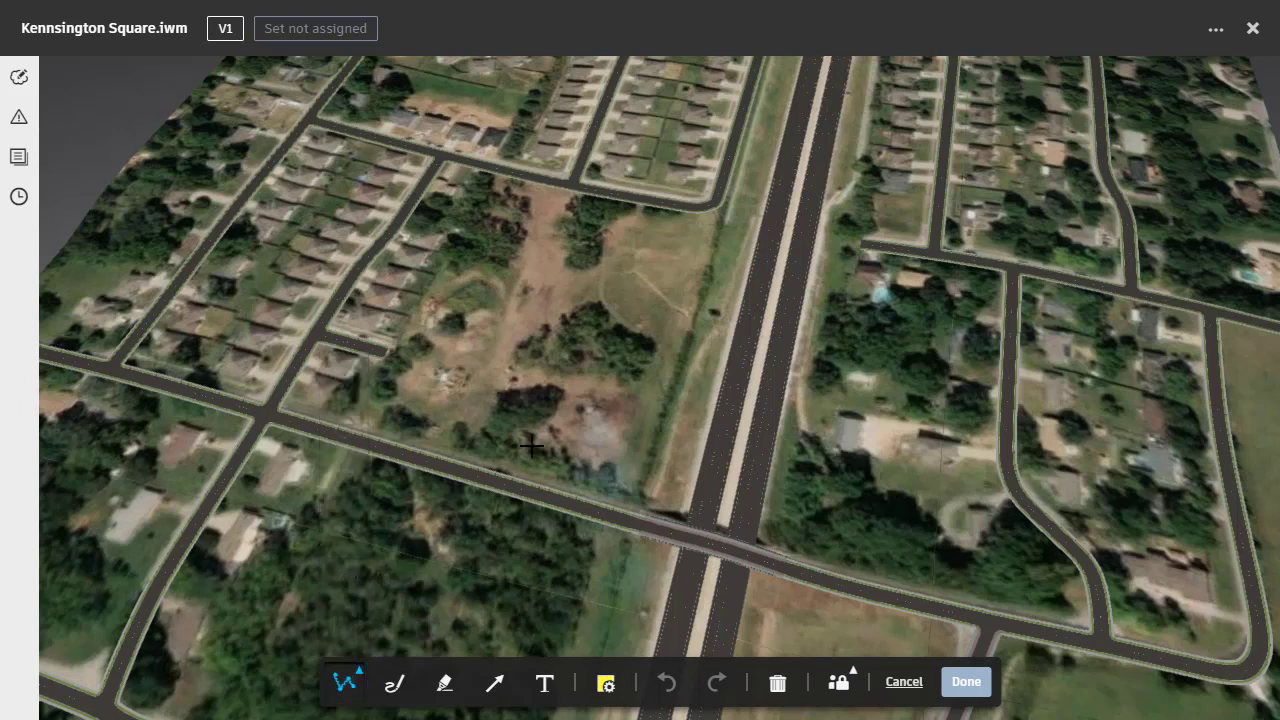
{"action": "left_click", "coordinate": [676, 165]}
{"action": "left_click", "coordinate": [768, 178]}
{"action": "left_click", "coordinate": [738, 268]}
{"action": "left_click", "coordinate": [672, 252]}
{"action": "left_click", "coordinate": [660, 212]}
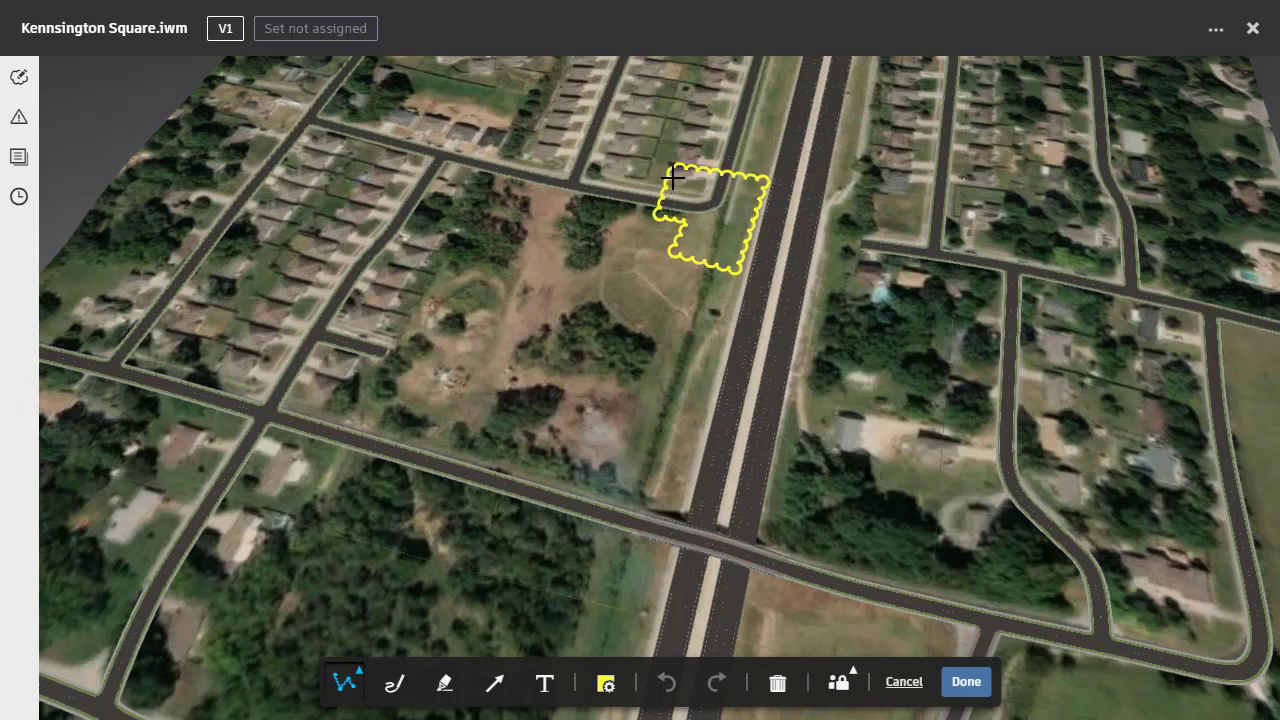
{"action": "left_click", "coordinate": [670, 165]}
Draw a second yellow cloud where the road meets the highway
{"action": "left_click", "coordinate": [612, 450]}
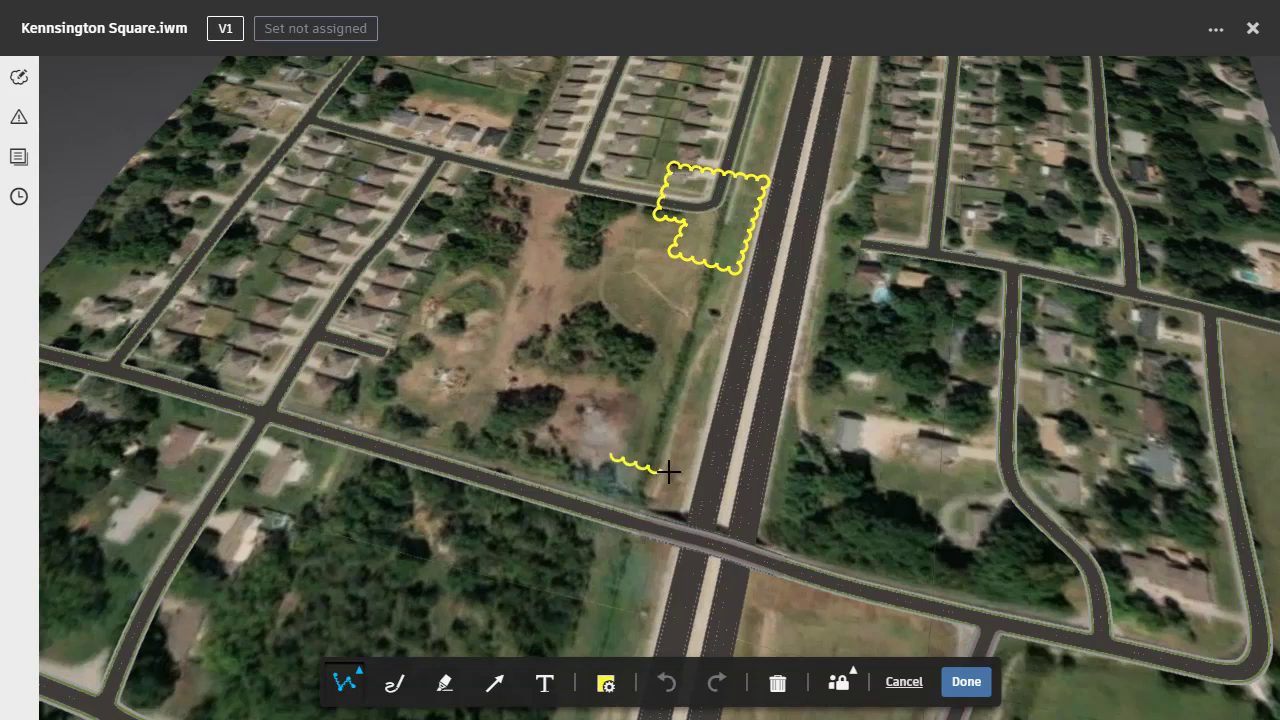
{"action": "left_click", "coordinate": [690, 466]}
{"action": "left_click", "coordinate": [665, 570]}
{"action": "left_click", "coordinate": [575, 549]}
{"action": "left_click", "coordinate": [608, 460]}
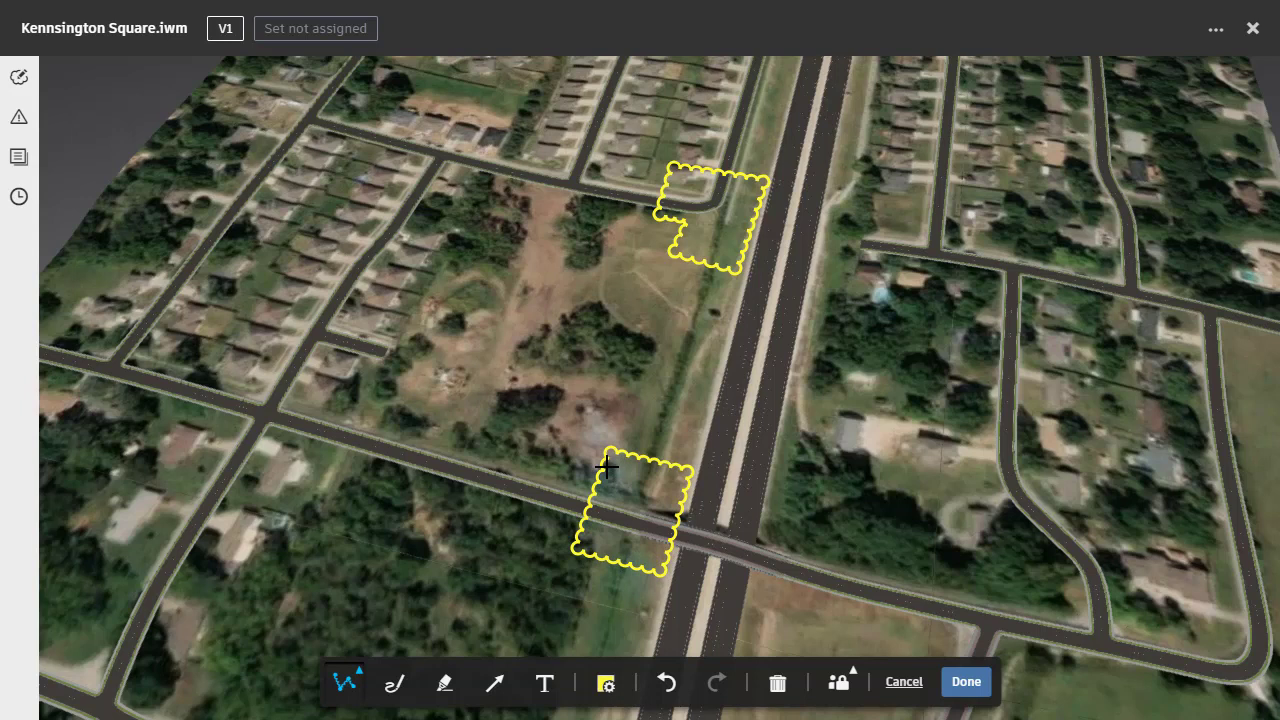
Set the markup to Published and save it
{"action": "left_click", "coordinate": [837, 684]}
{"action": "left_click", "coordinate": [836, 626]}
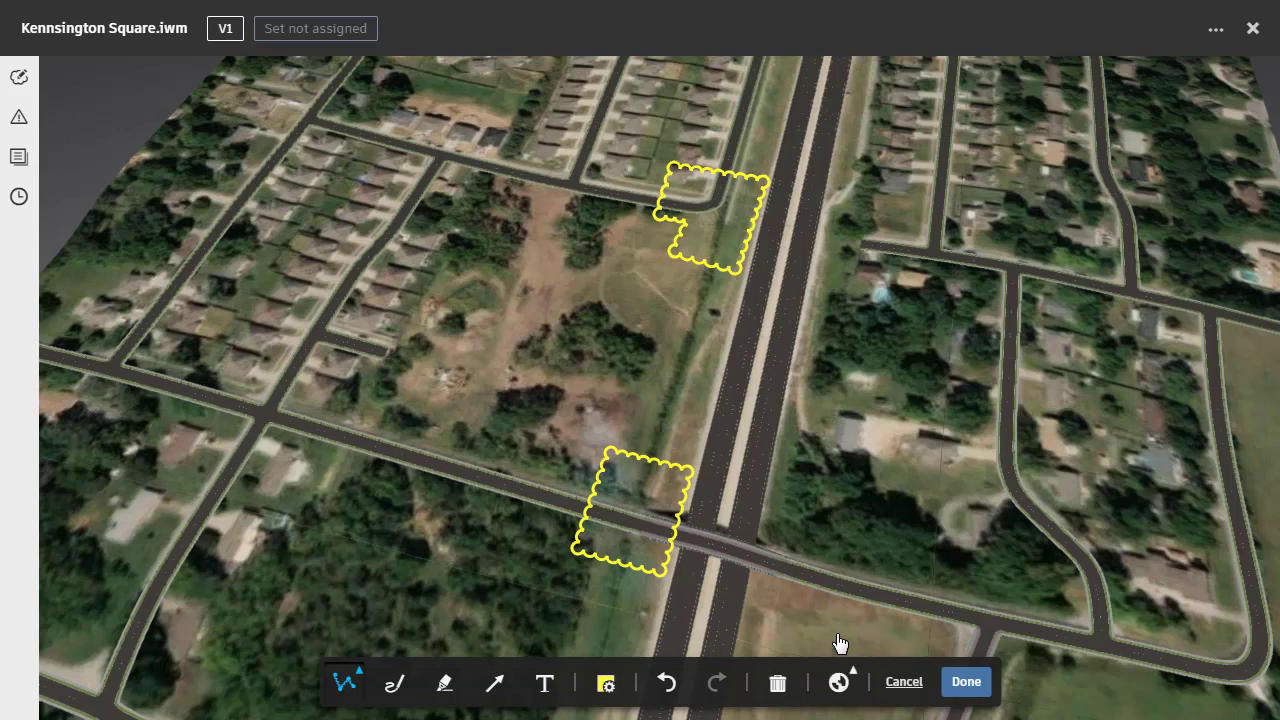
{"action": "left_click", "coordinate": [960, 683]}
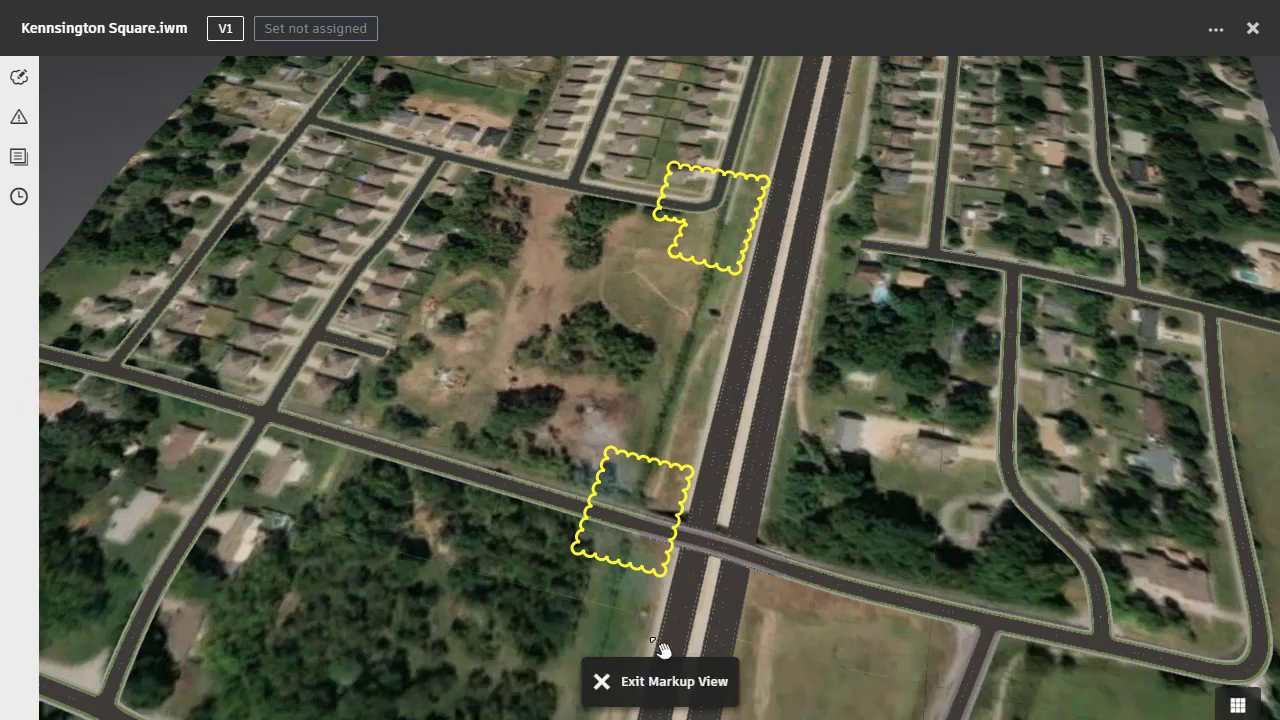
Leave markup view, review the published markup from the Markups list, then close the list
{"action": "left_click", "coordinate": [602, 681]}
{"action": "left_click_drag", "start_coordinate": [651, 614], "coordinate": [617, 580]}
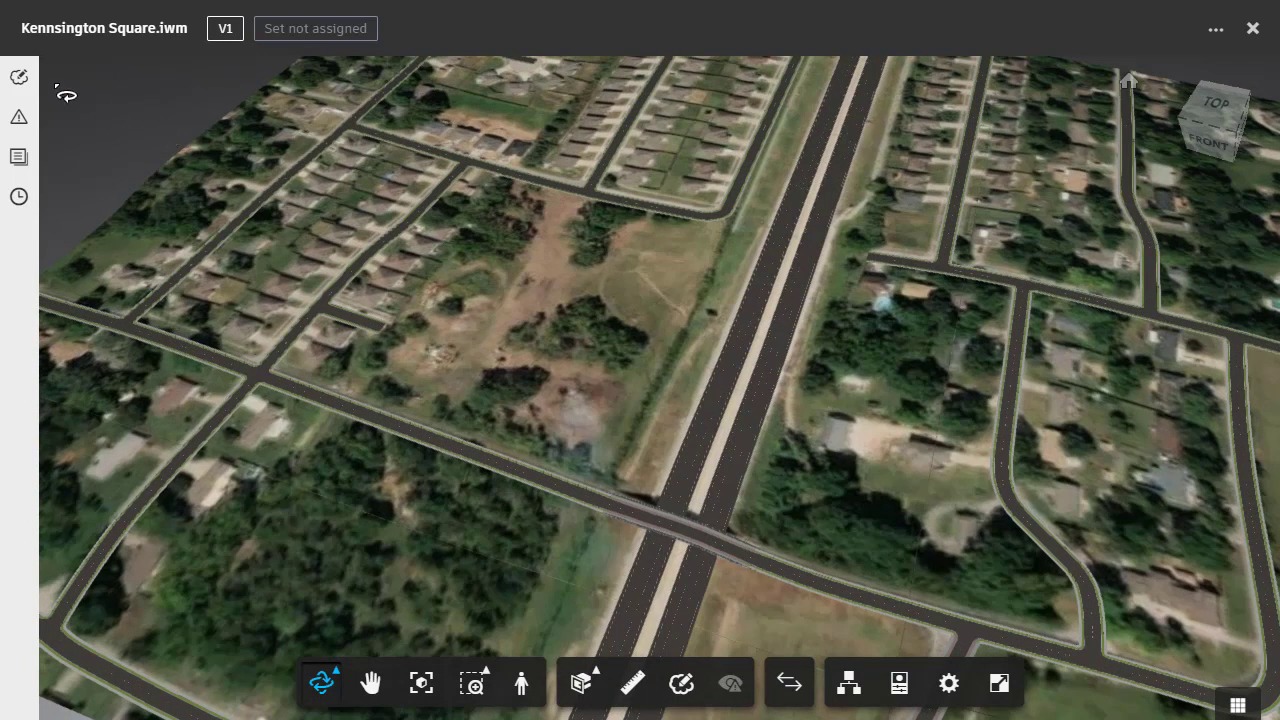
{"action": "left_click", "coordinate": [20, 80]}
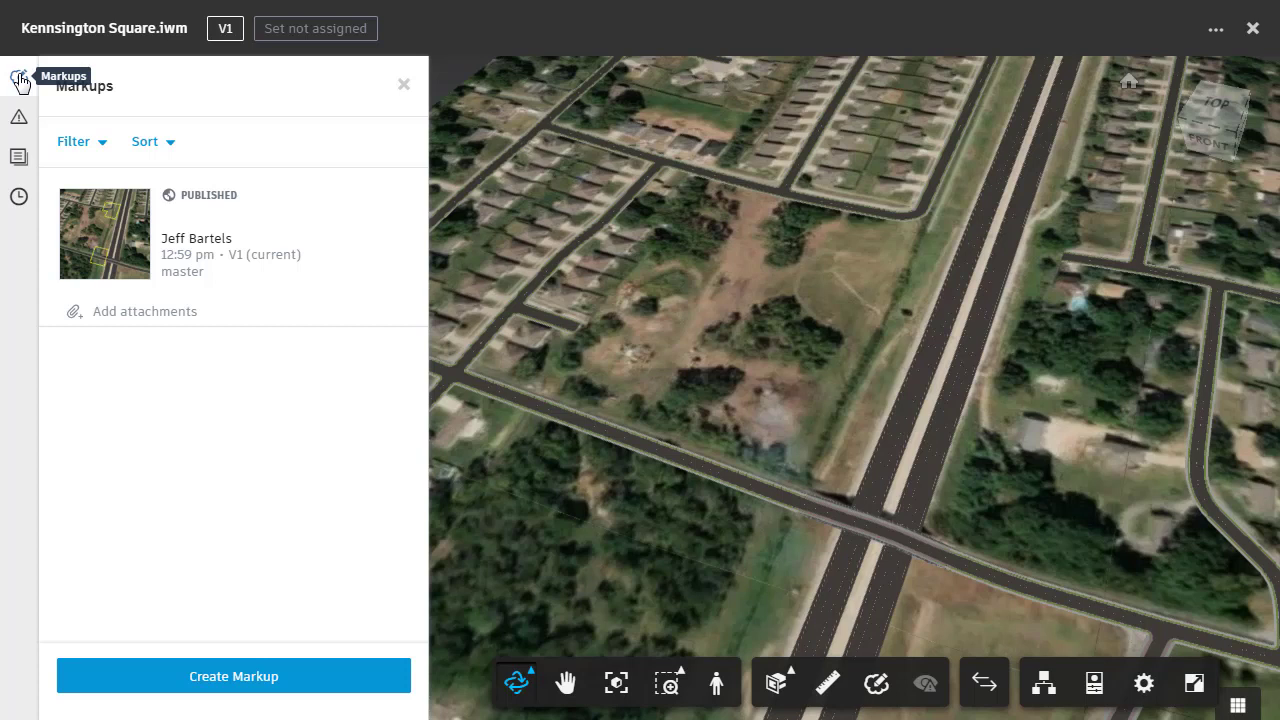
{"action": "left_click", "coordinate": [165, 252]}
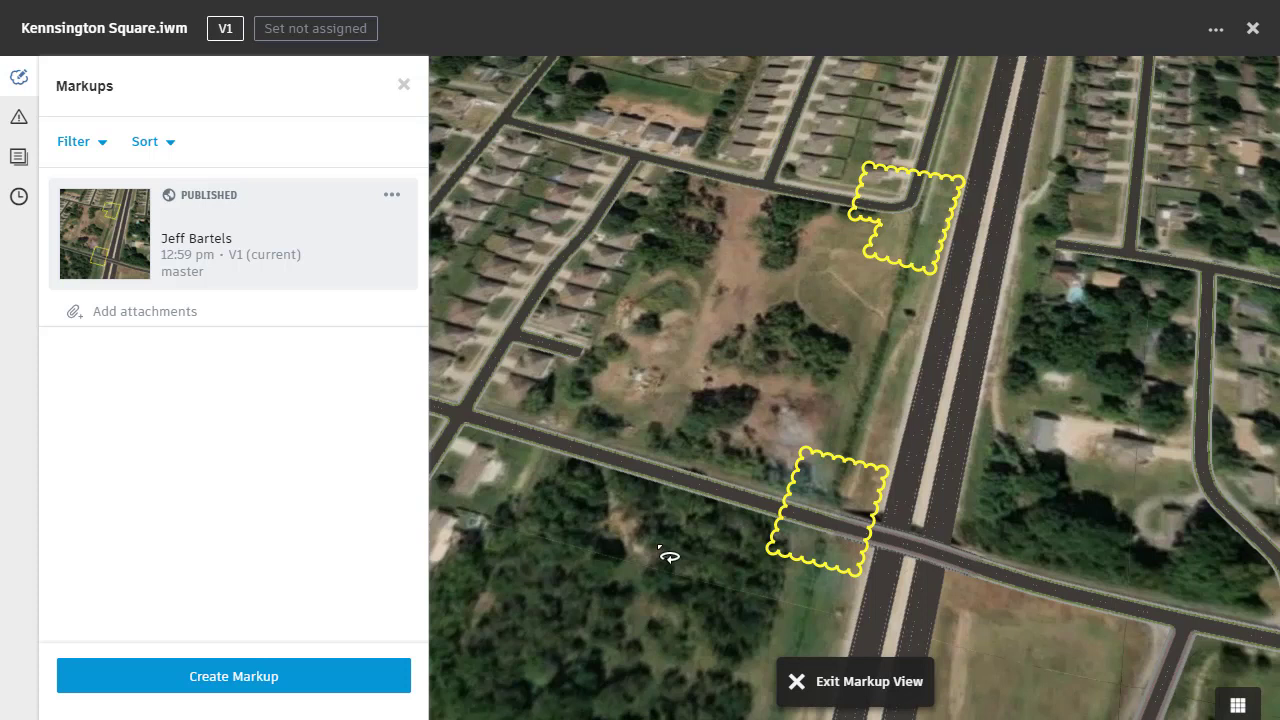
{"action": "left_click", "coordinate": [795, 684]}
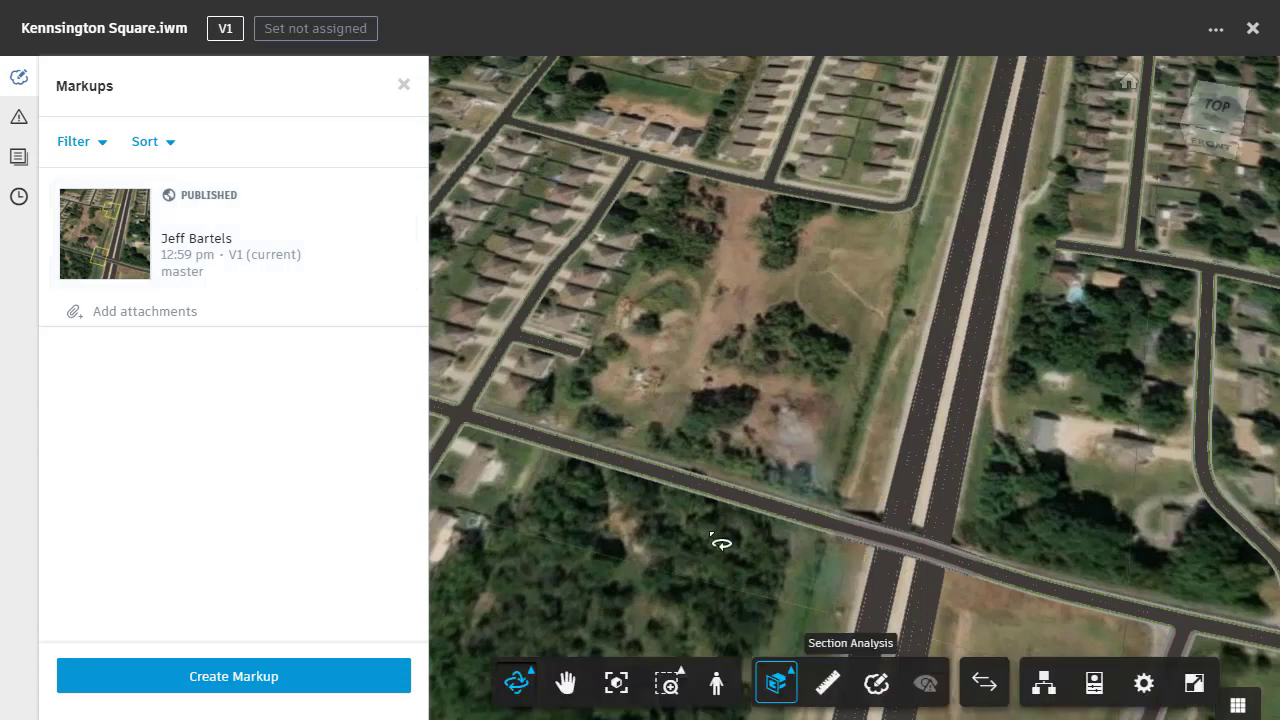
{"action": "left_click", "coordinate": [404, 86]}
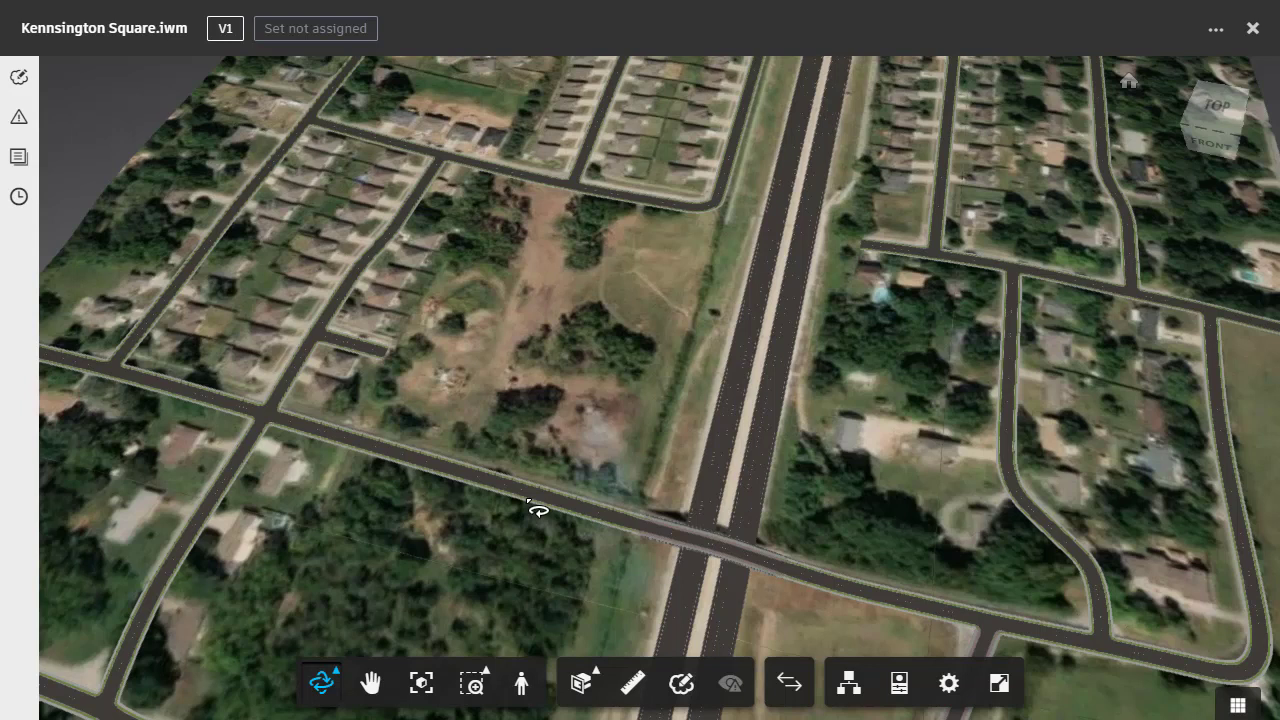
Pin a new issue 'Need additional topo' by the highway, described 'Is it possible to get this topo collected by end of day?'
{"action": "left_click", "coordinate": [19, 117]}
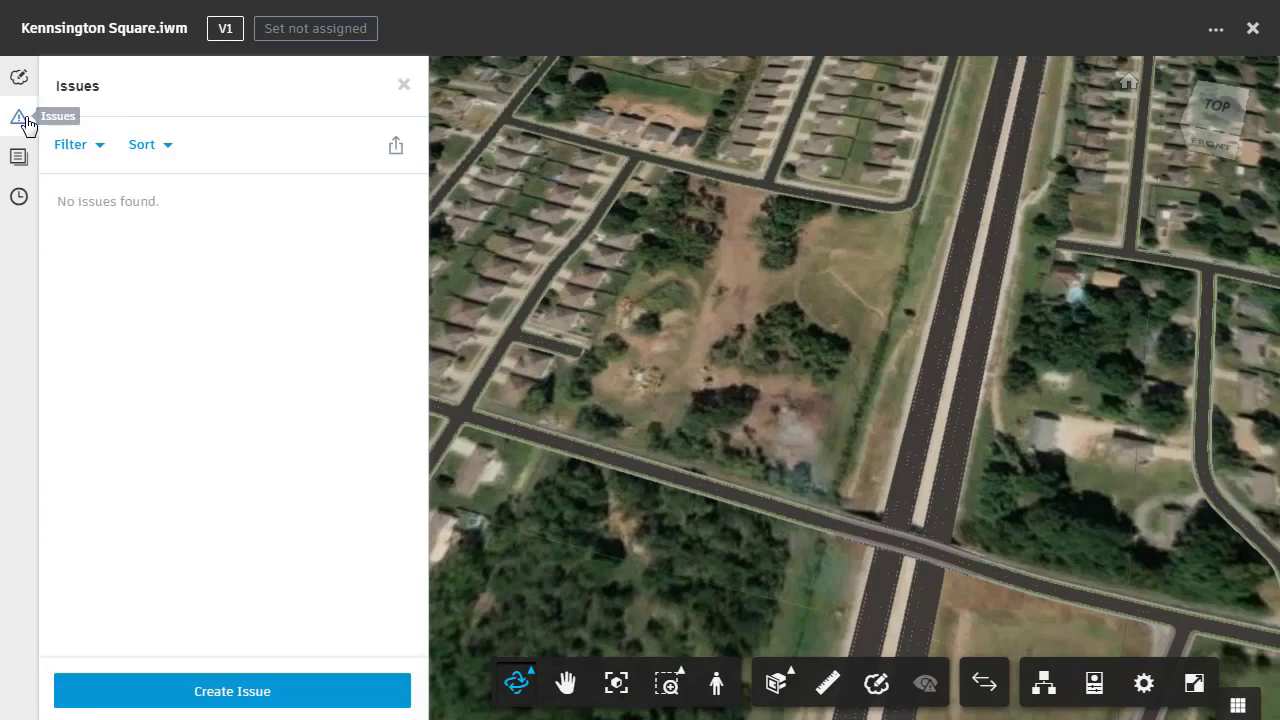
{"action": "left_click", "coordinate": [237, 691]}
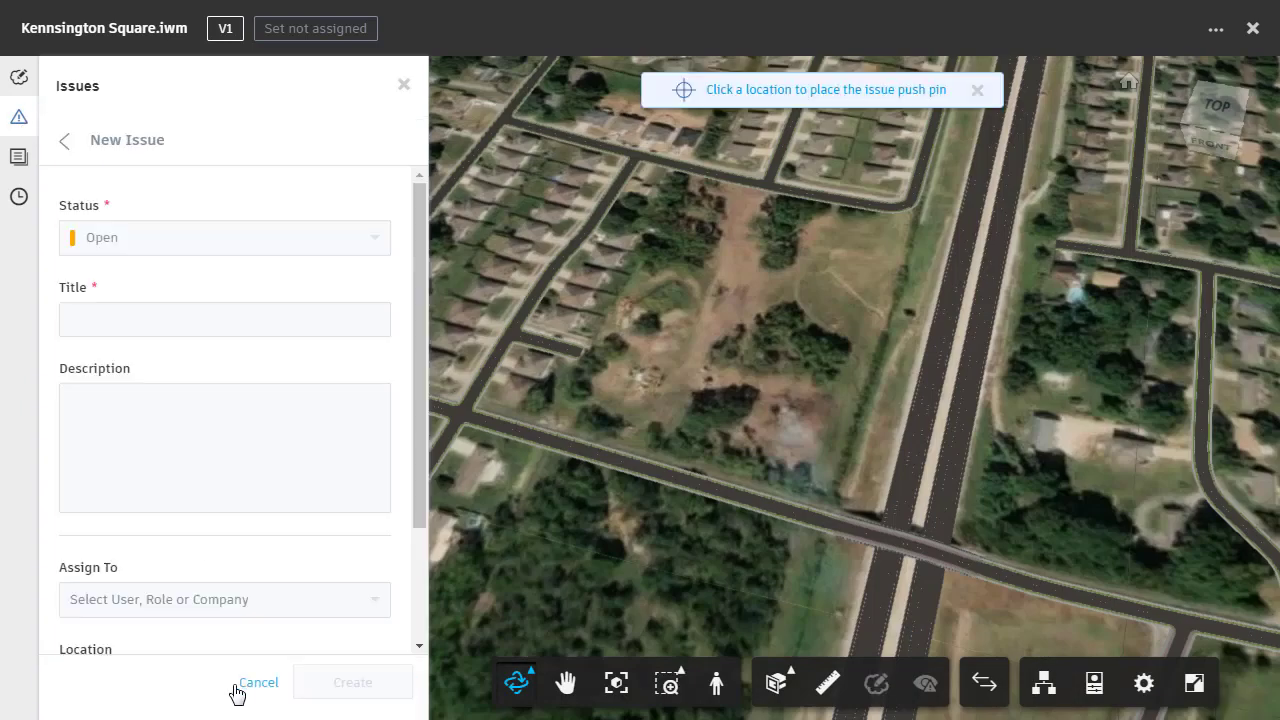
{"action": "left_click", "coordinate": [834, 487]}
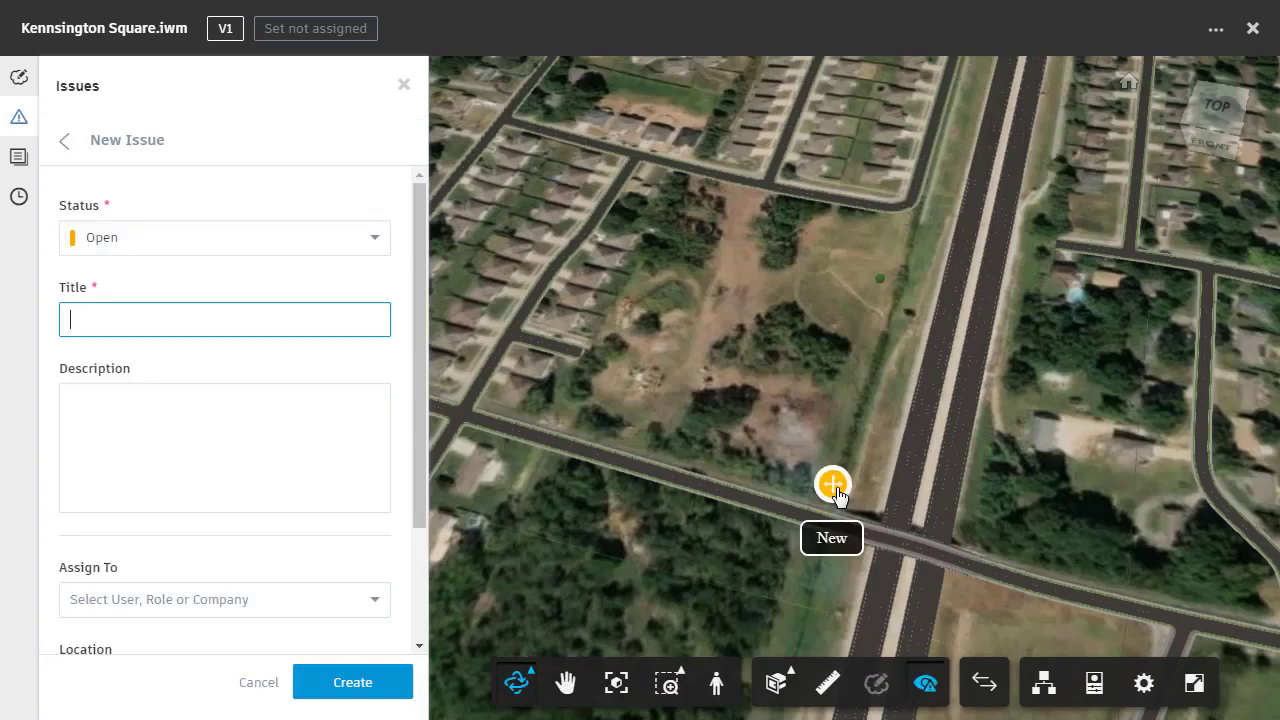
{"action": "type", "text": "Need additional topo"}
{"action": "key", "text": "Tab"}
{"action": "type", "text": "Is i"}
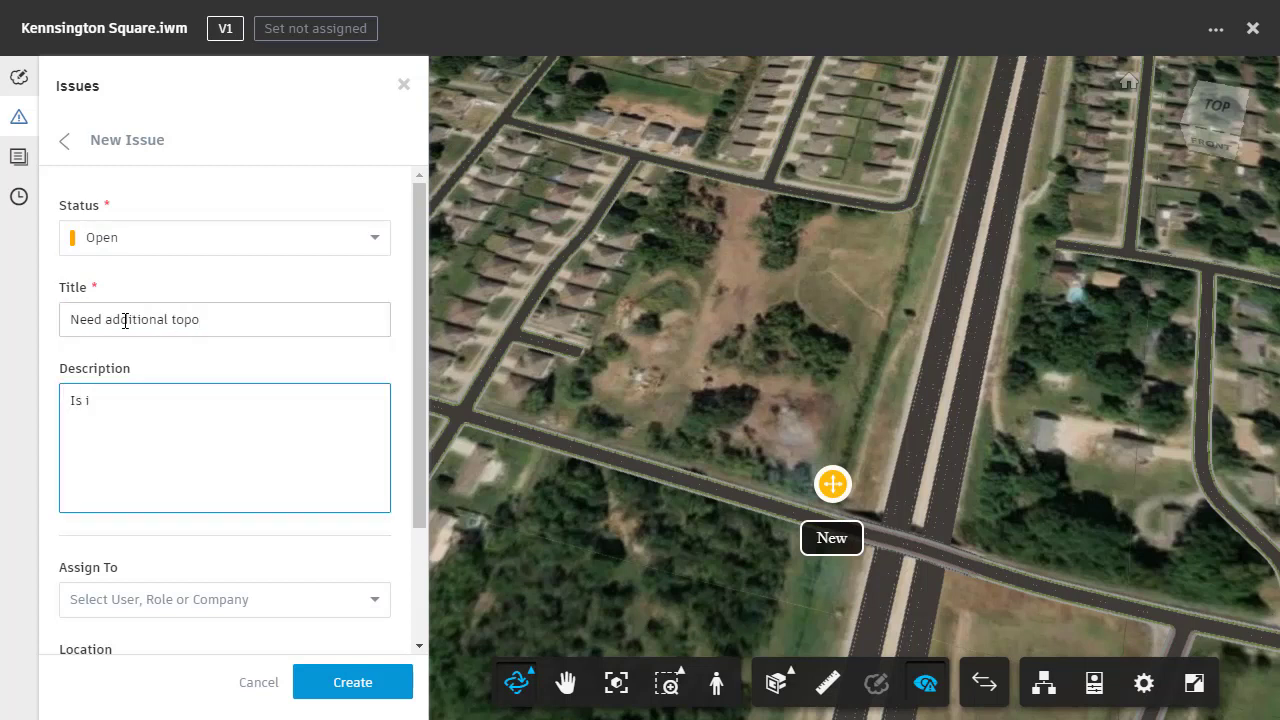
{"action": "type", "text": "t possible to get this topo collected by end of day?"}
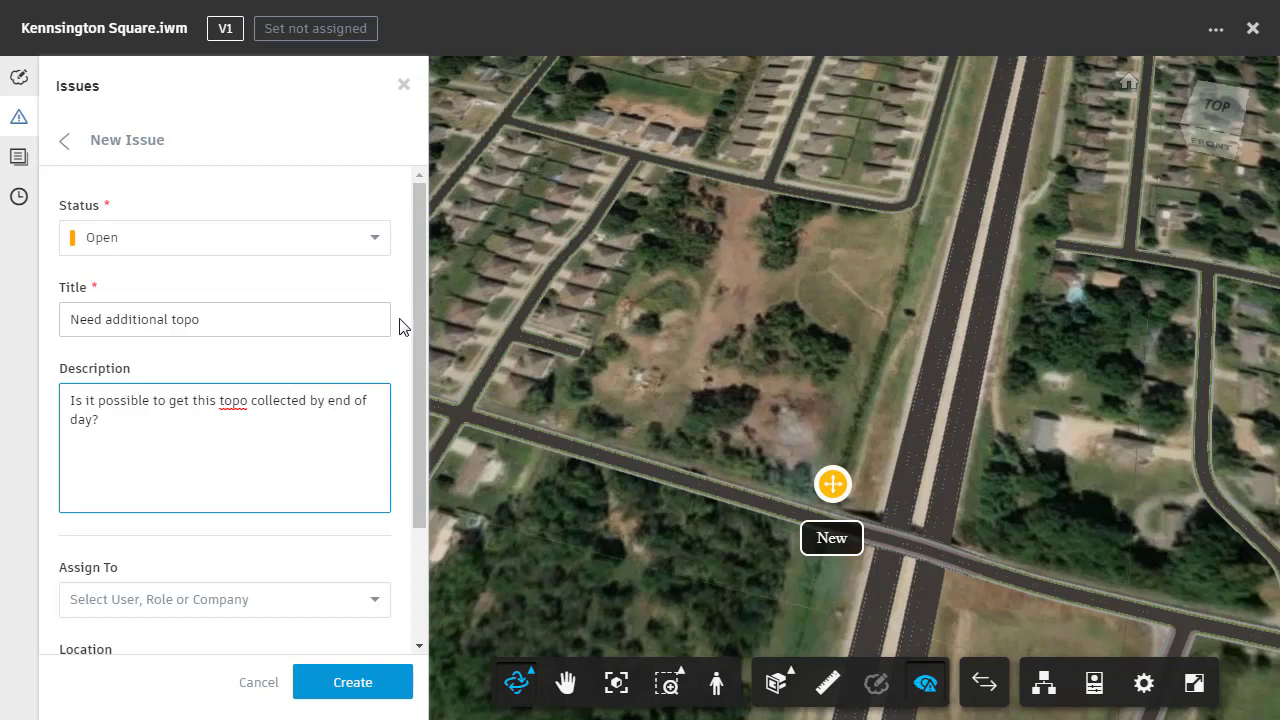
Assign the issue to a team member and note the location as per the most recent markup
{"action": "left_click_drag", "start_coordinate": [418, 321], "coordinate": [398, 453]}
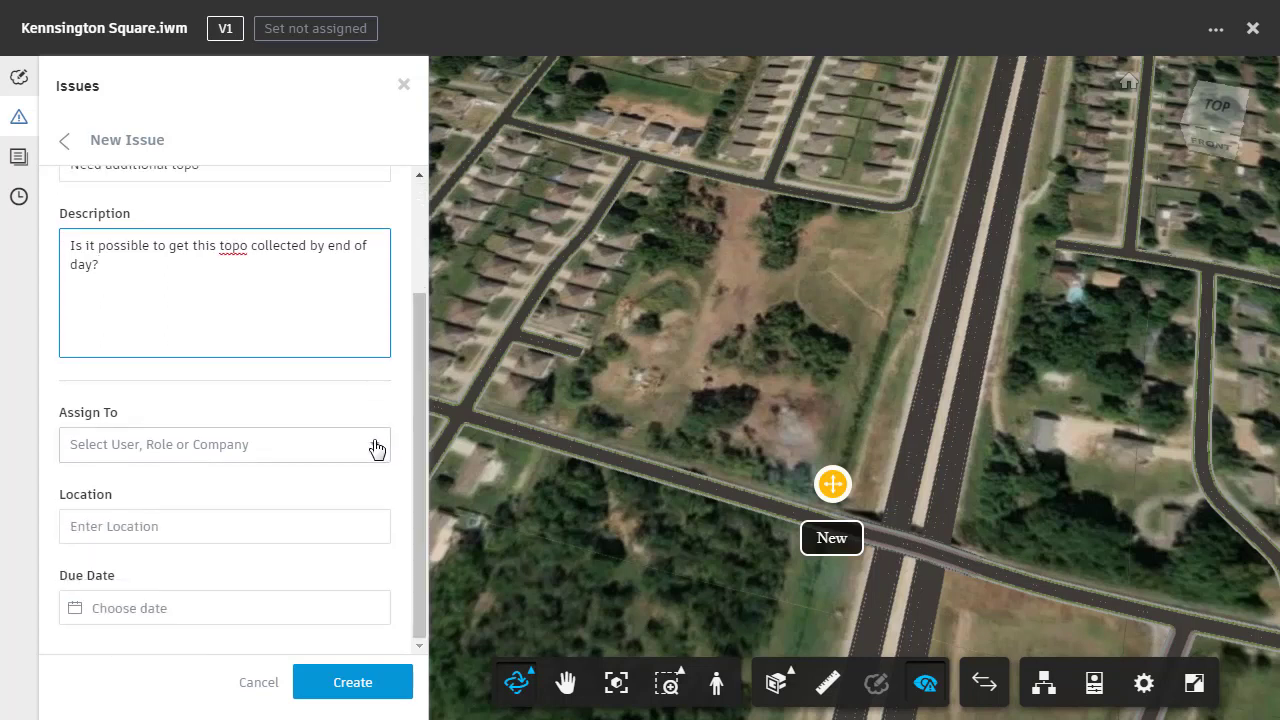
{"action": "left_click", "coordinate": [374, 447]}
{"action": "left_click", "coordinate": [150, 515]}
{"action": "left_click", "coordinate": [141, 524]}
{"action": "type", "text": "See most rec"}
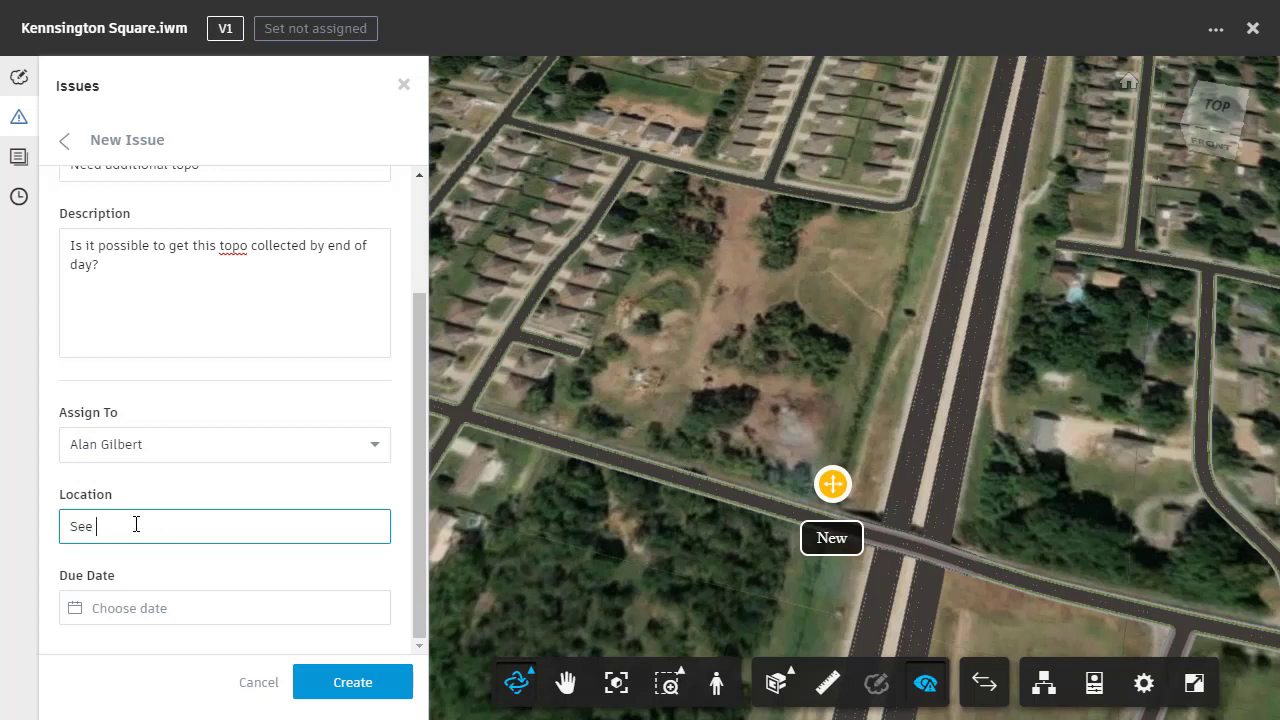
{"action": "type", "text": "markup for locations"}
Set the due date to Aug 31, create the issue and close the Issues panel
{"action": "left_click", "coordinate": [169, 608]}
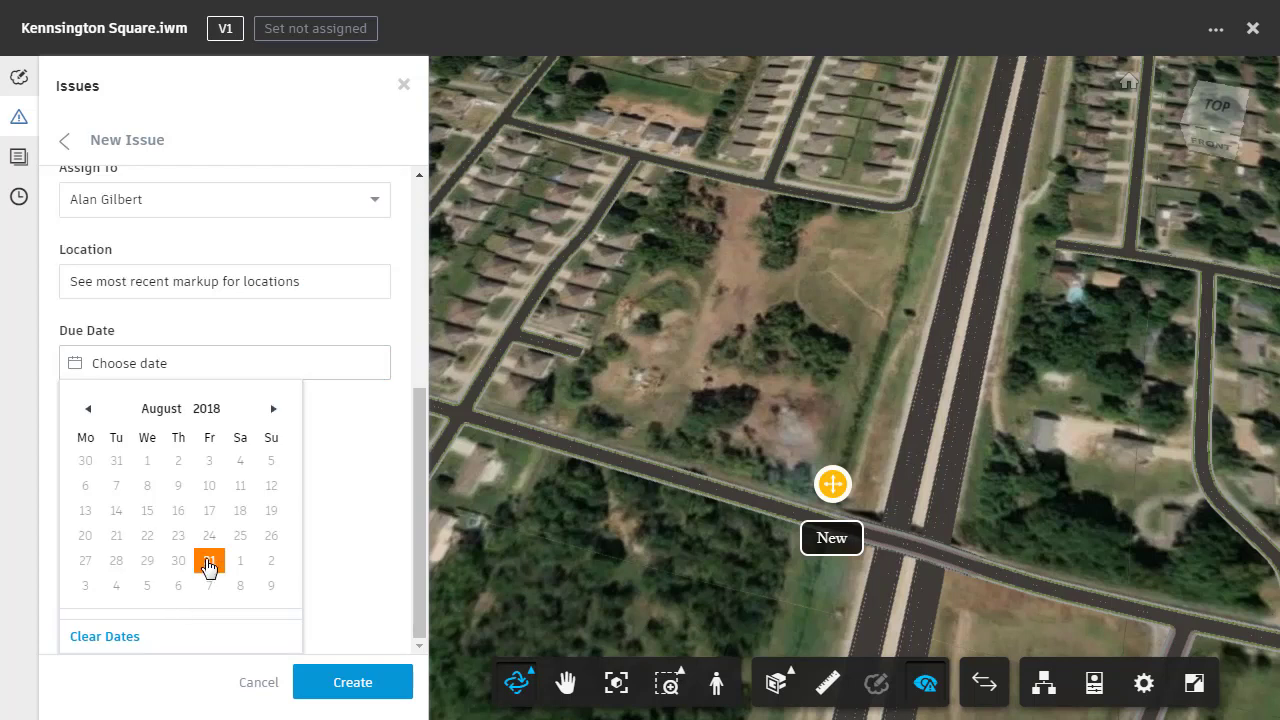
{"action": "left_click", "coordinate": [209, 563]}
{"action": "left_click", "coordinate": [331, 682]}
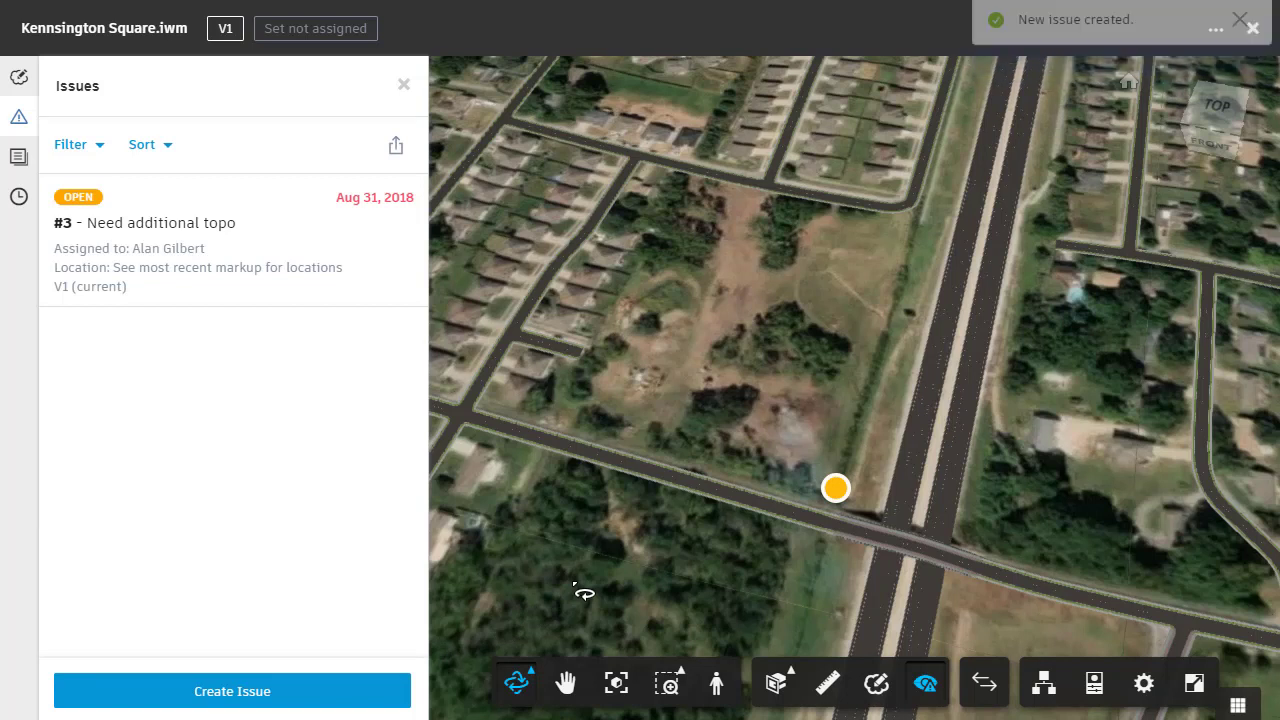
{"action": "left_click", "coordinate": [403, 84]}
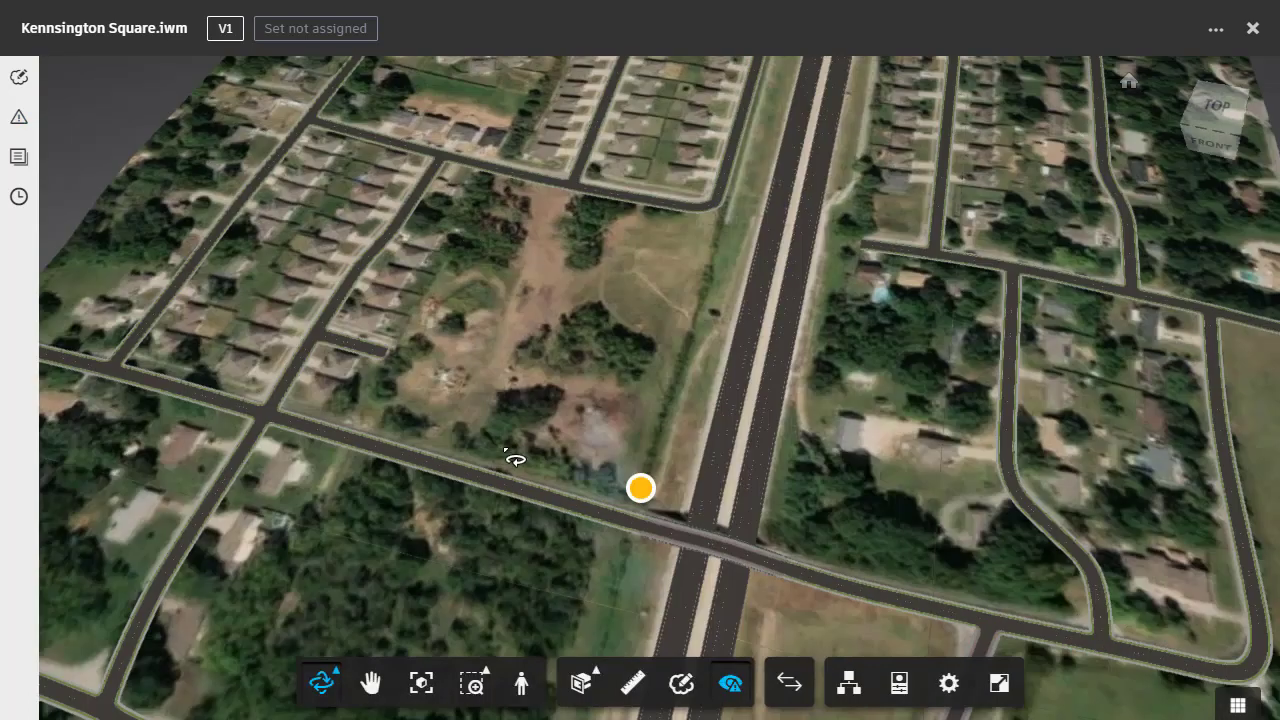
Close the model viewer and show the project's Plans sheets
{"action": "left_click", "coordinate": [1252, 28]}
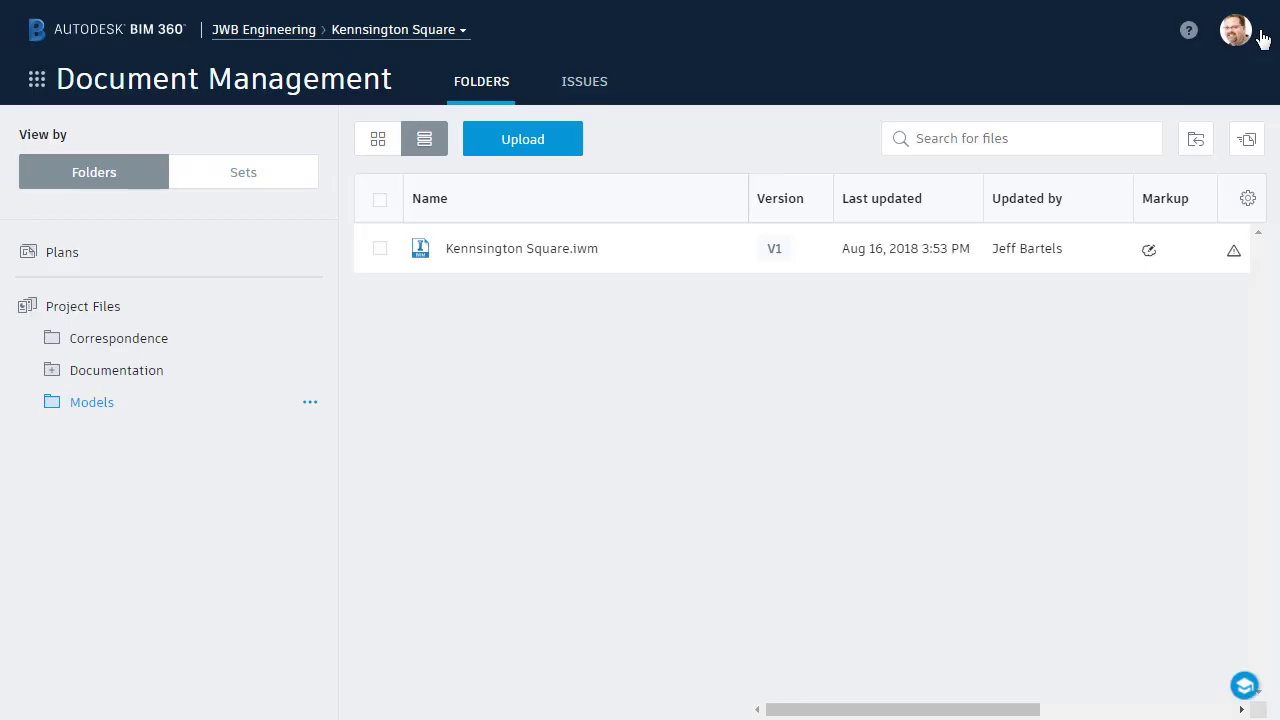
{"action": "left_click", "coordinate": [280, 252]}
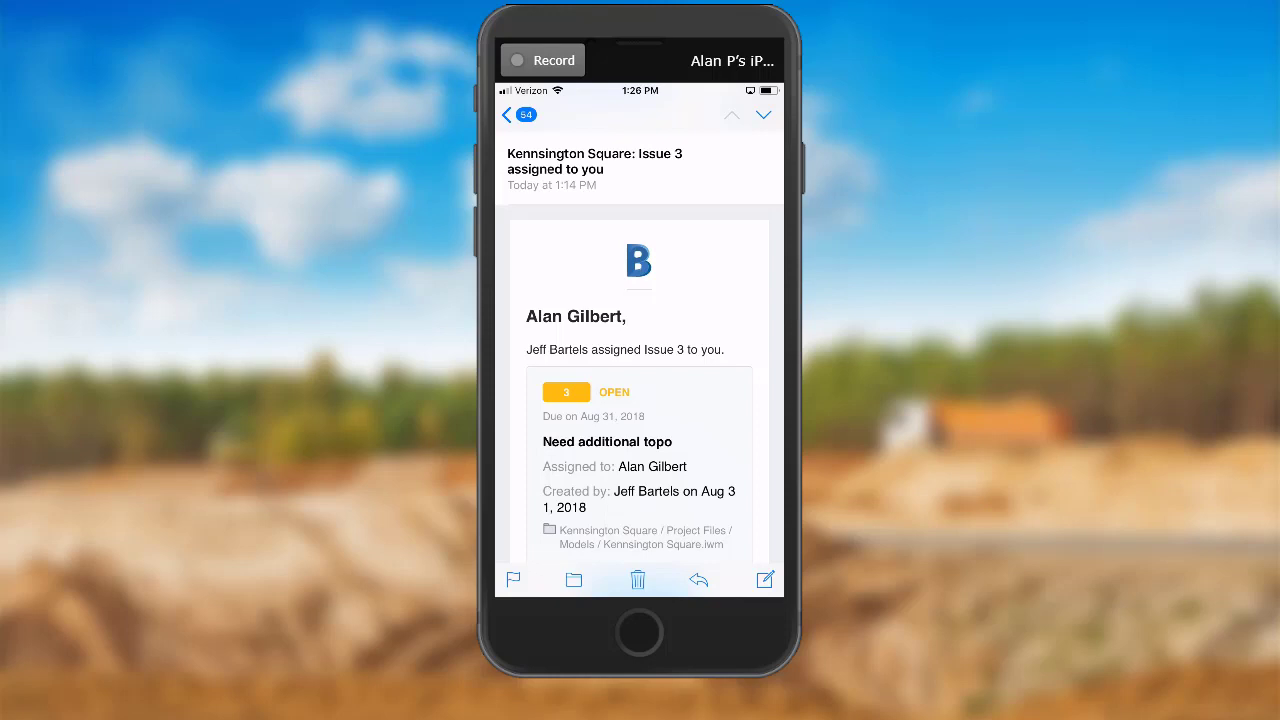
On the iPhone, go home, launch BIM 360 and open the project's Issues list
{"action": "left_click", "coordinate": [640, 632]}
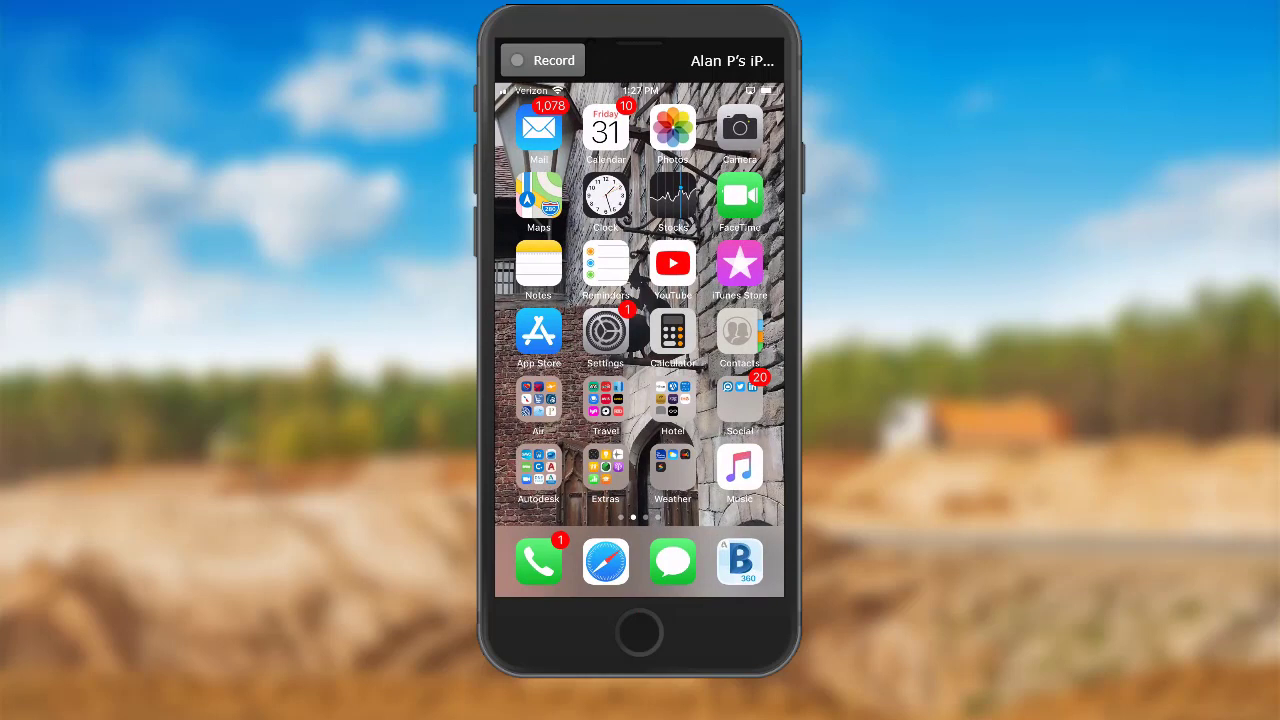
{"action": "left_click", "coordinate": [740, 562]}
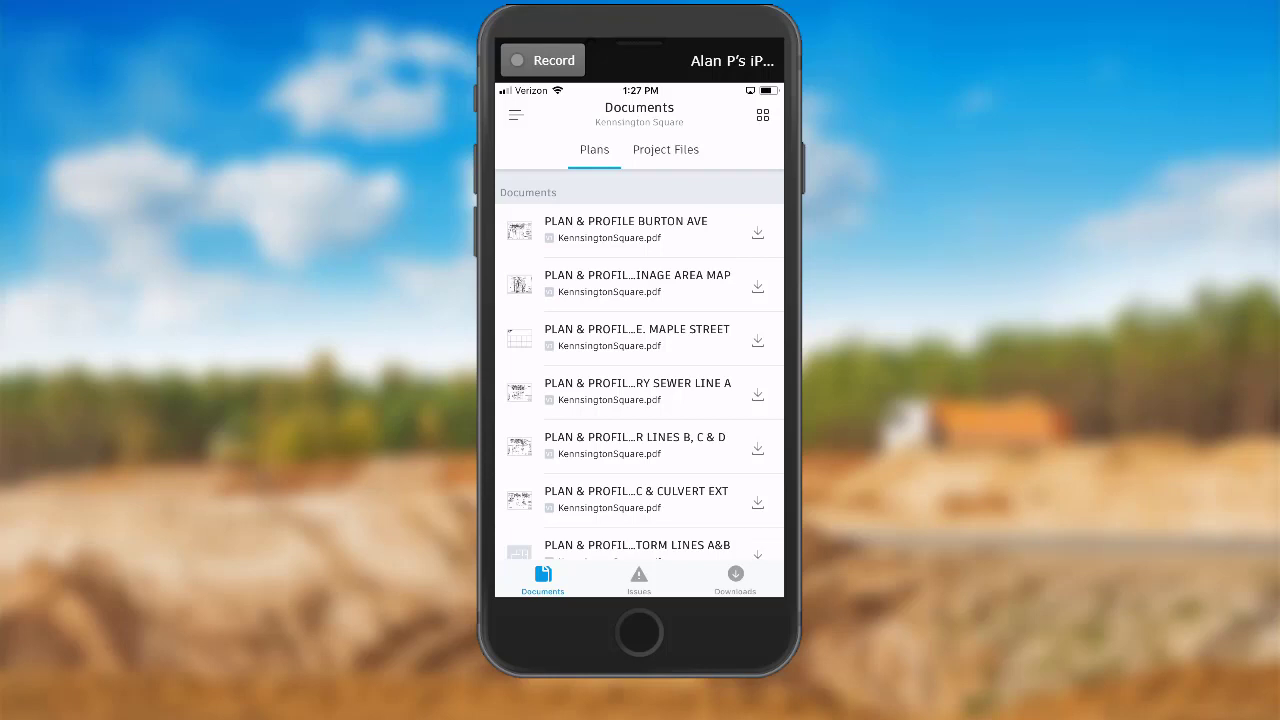
{"action": "left_click", "coordinate": [639, 578]}
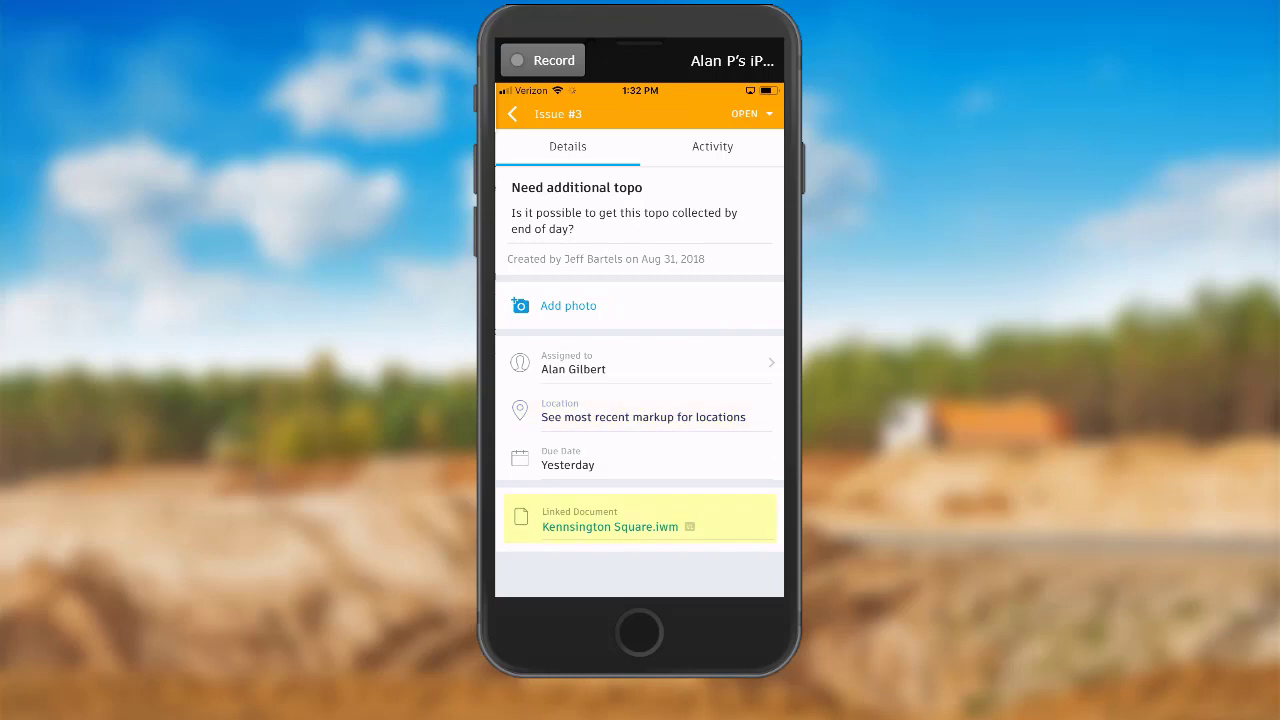
{"action": "left_click", "coordinate": [634, 520]}
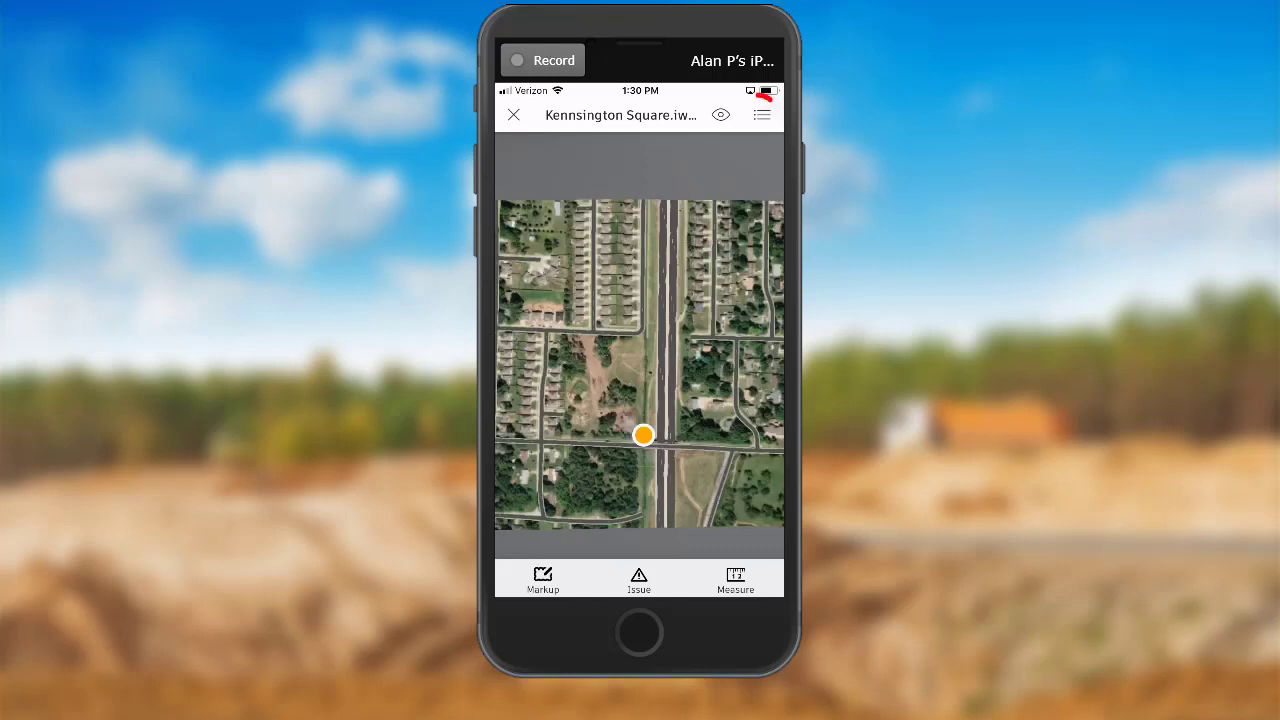
{"action": "left_click", "coordinate": [762, 115]}
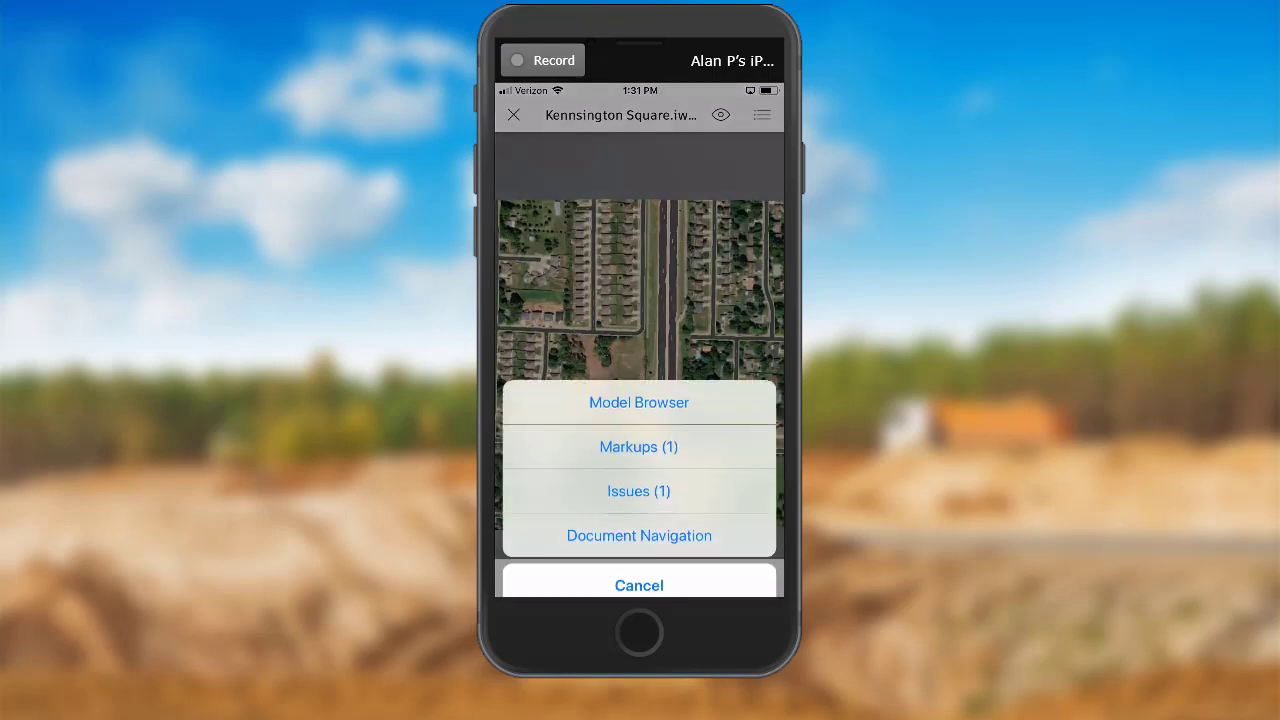
{"action": "left_click", "coordinate": [638, 453]}
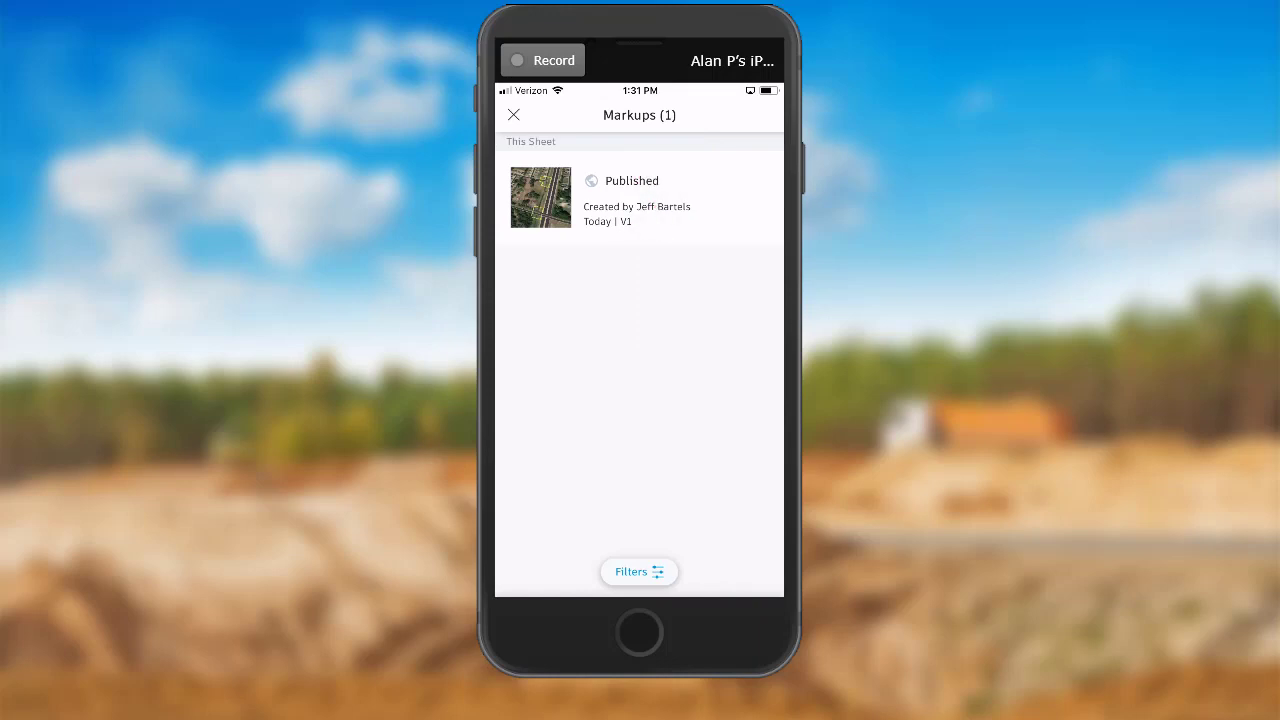
{"action": "left_click", "coordinate": [600, 197]}
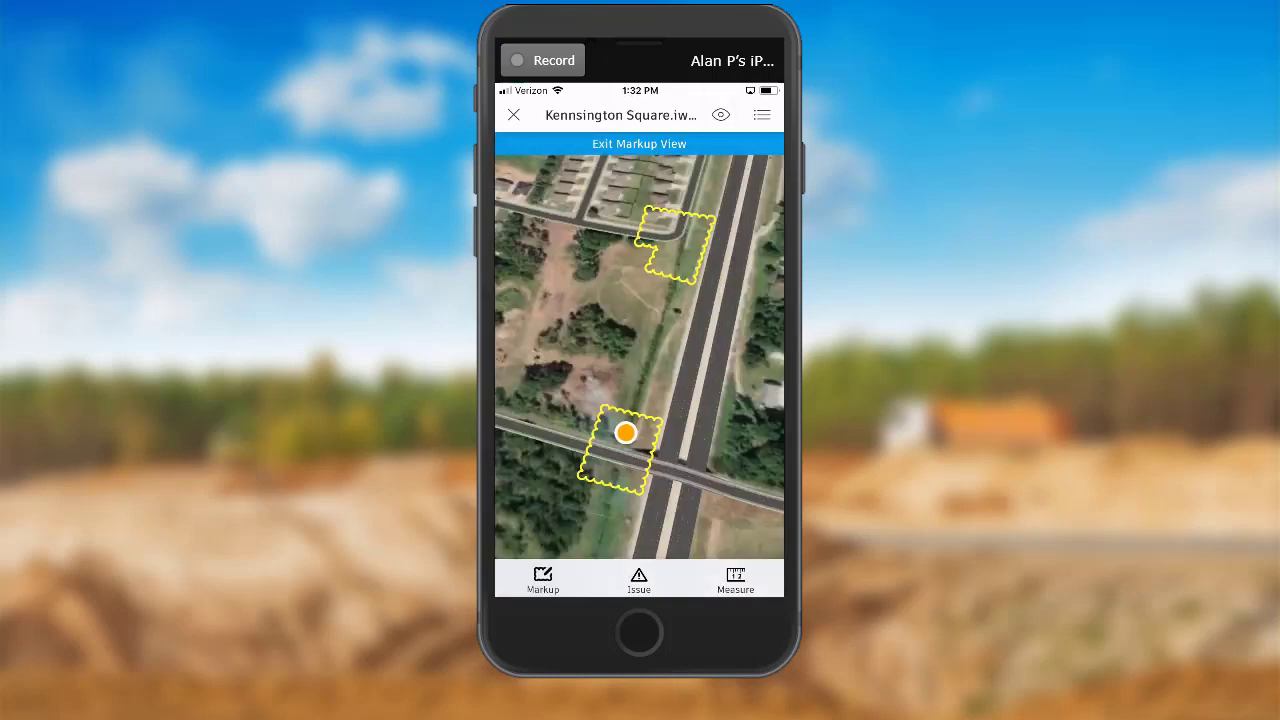
{"action": "left_click", "coordinate": [625, 432]}
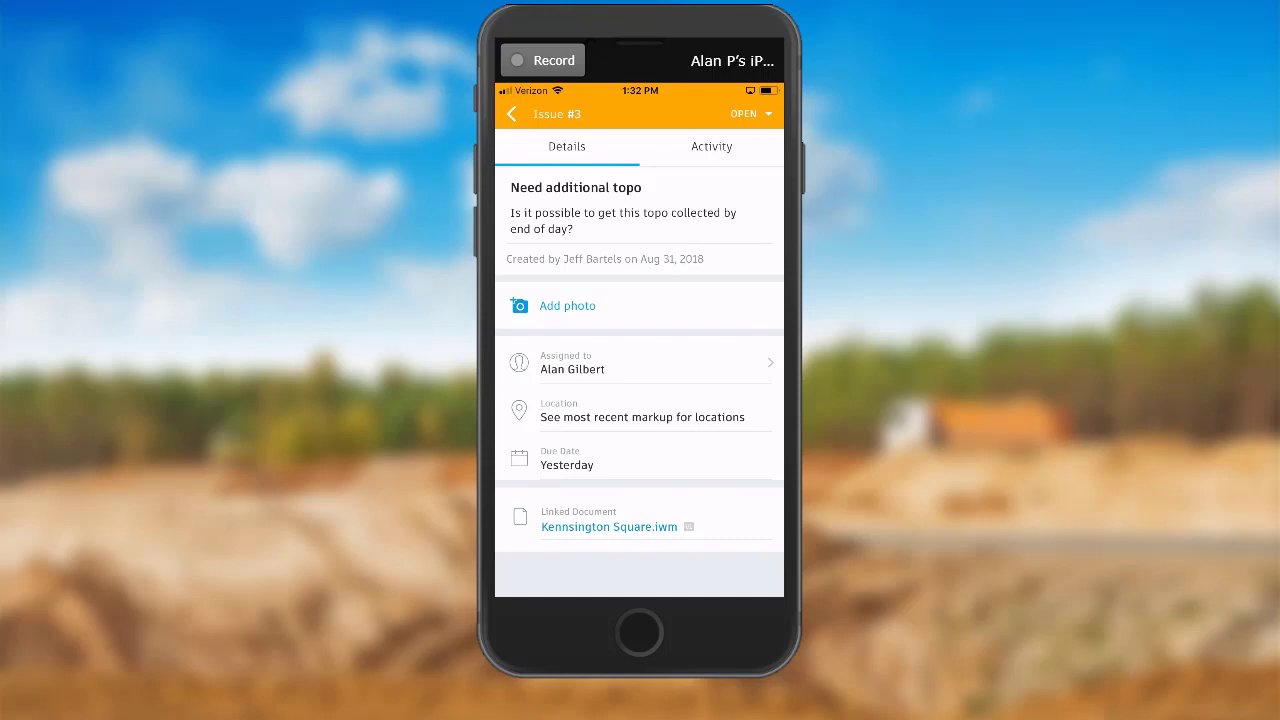
{"action": "left_click", "coordinate": [752, 113]}
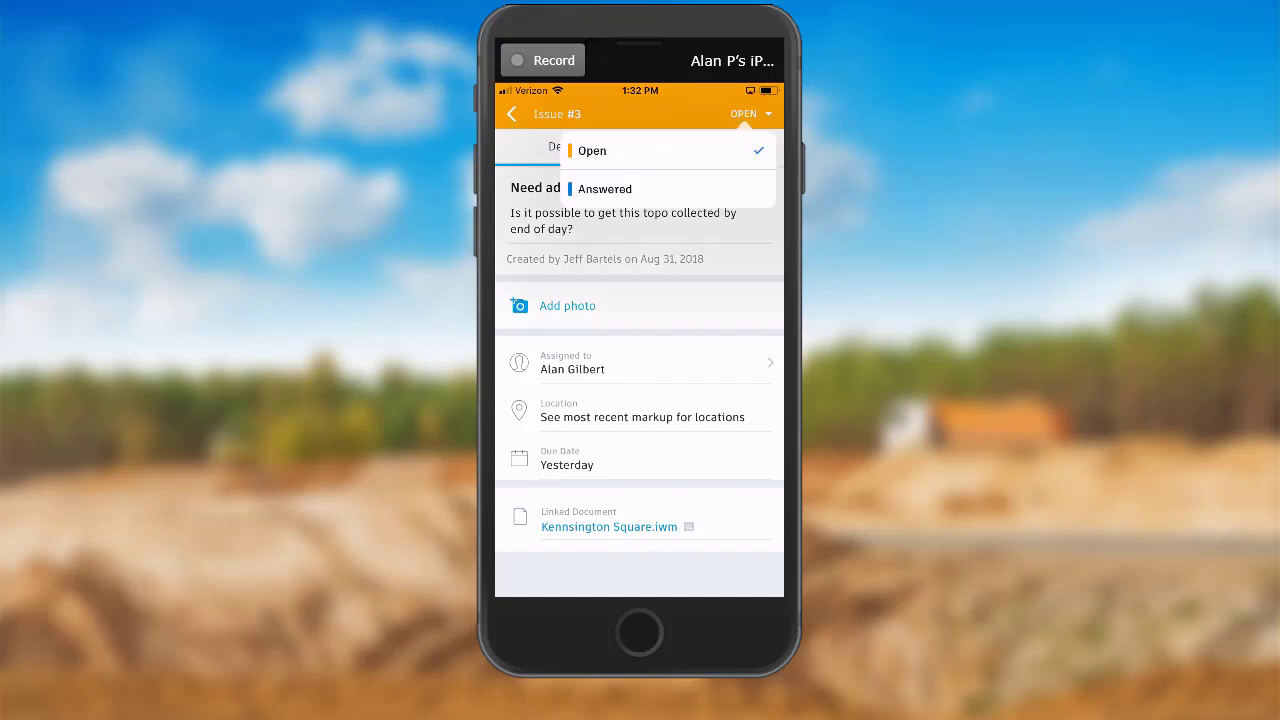
Mark Issue #3 Answered with the dictated response 'I will have this done by end of day today'
{"action": "left_click", "coordinate": [675, 190]}
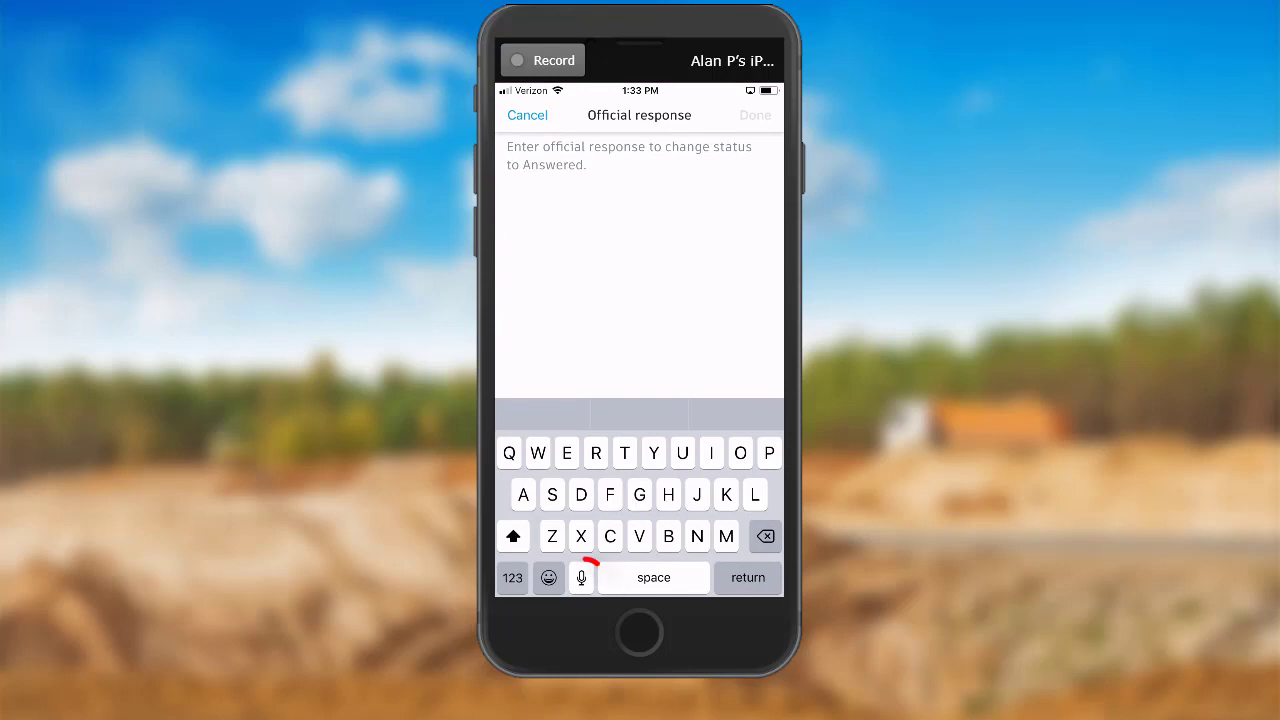
{"action": "left_click", "coordinate": [581, 577]}
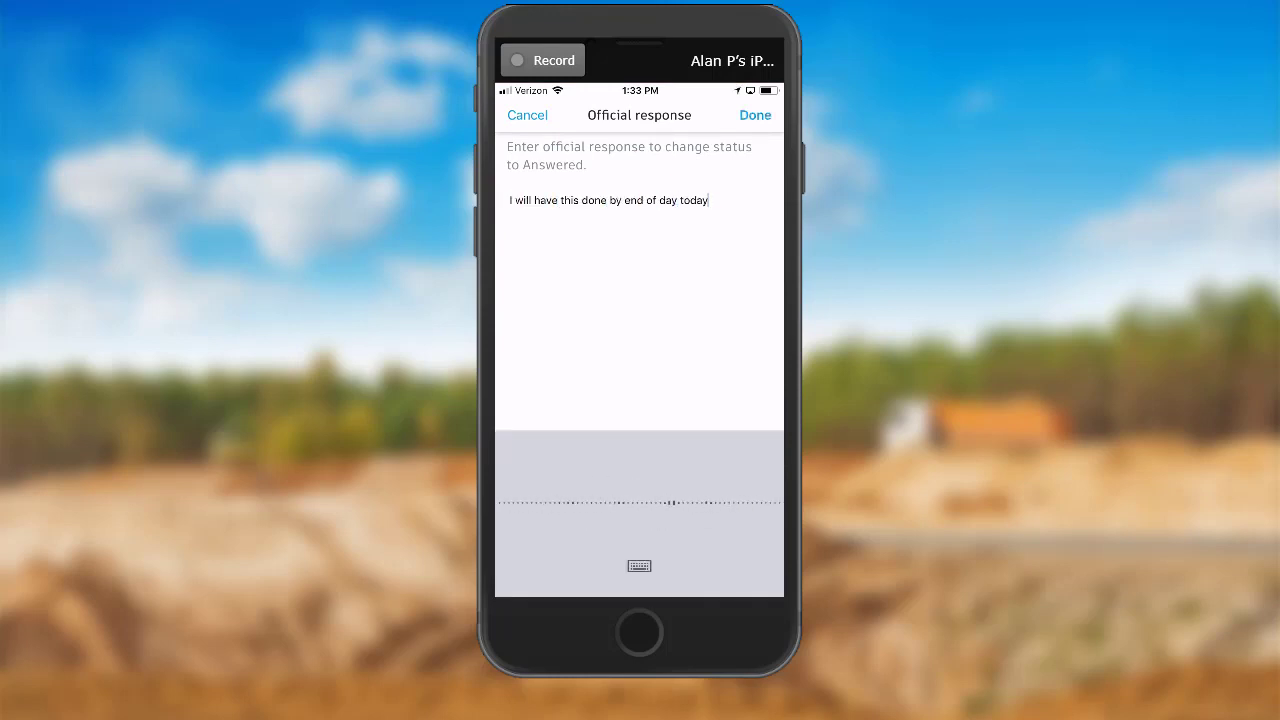
{"action": "left_click", "coordinate": [755, 115]}
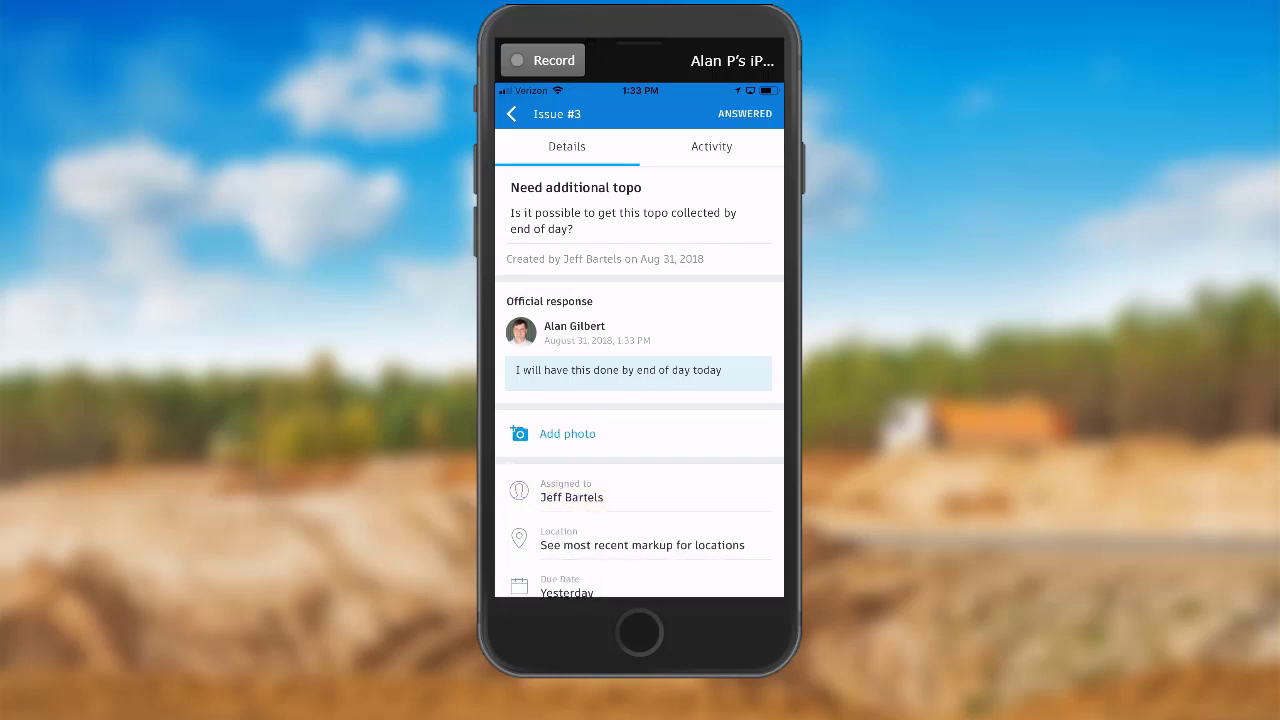
{"action": "left_click", "coordinate": [511, 114]}
{"action": "left_click", "coordinate": [640, 633]}
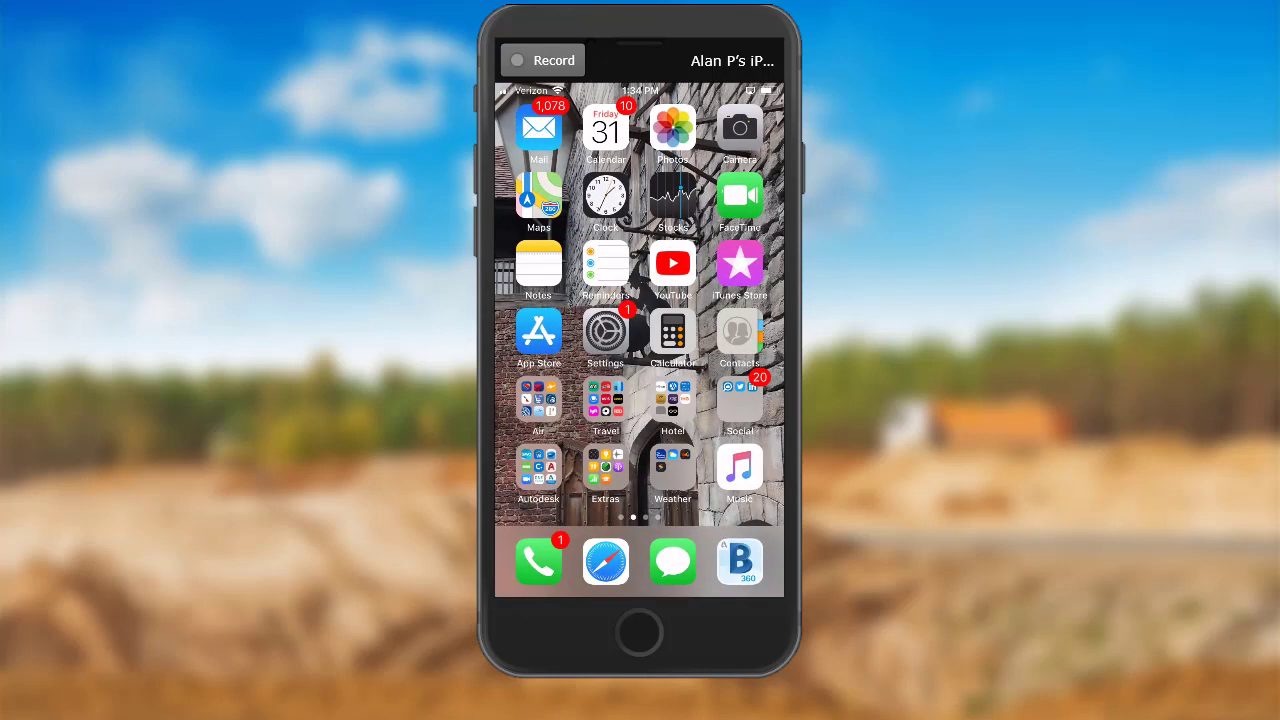